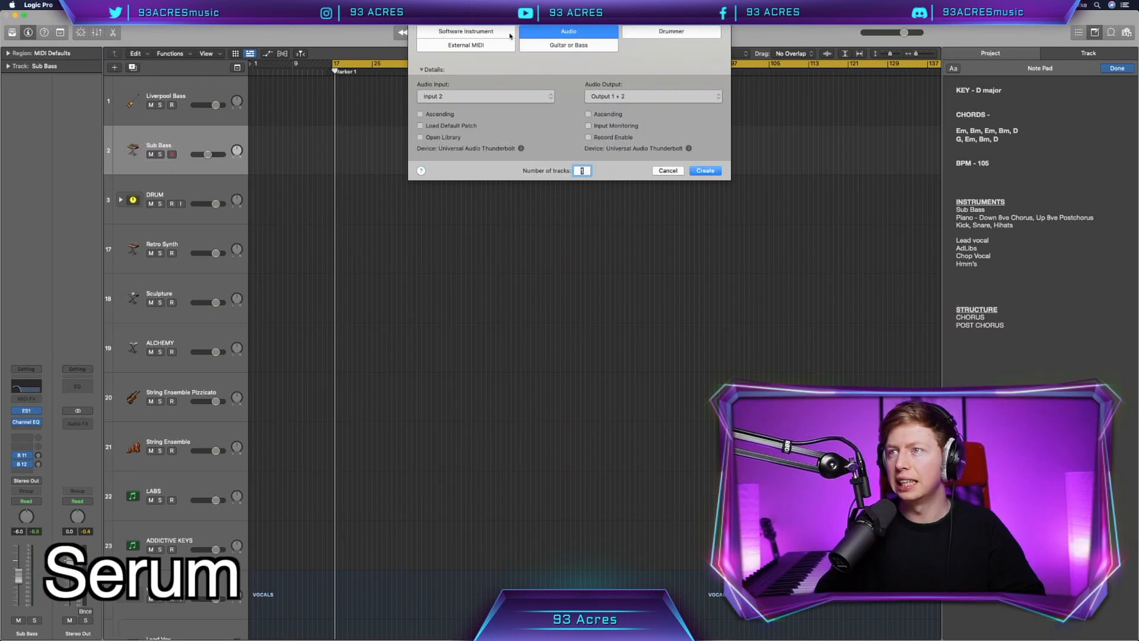
Step: Enable the high-cut band in the Reese_Bass track's Channel EQ and adjust its frequency to take away high end
click(509, 34)
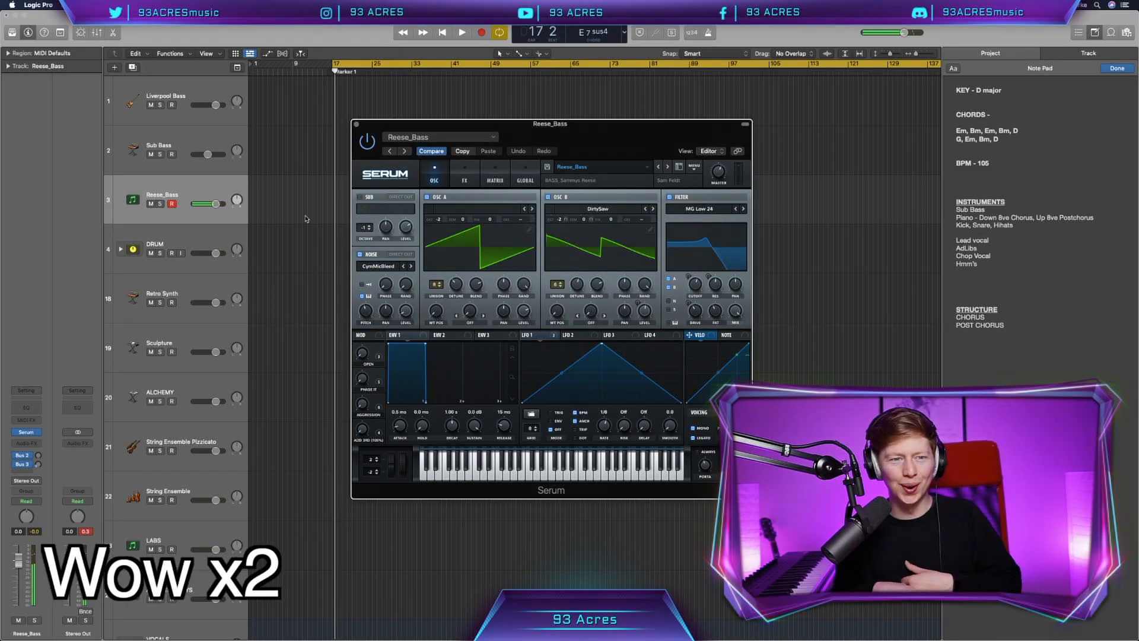
drag(542, 133, 568, 122)
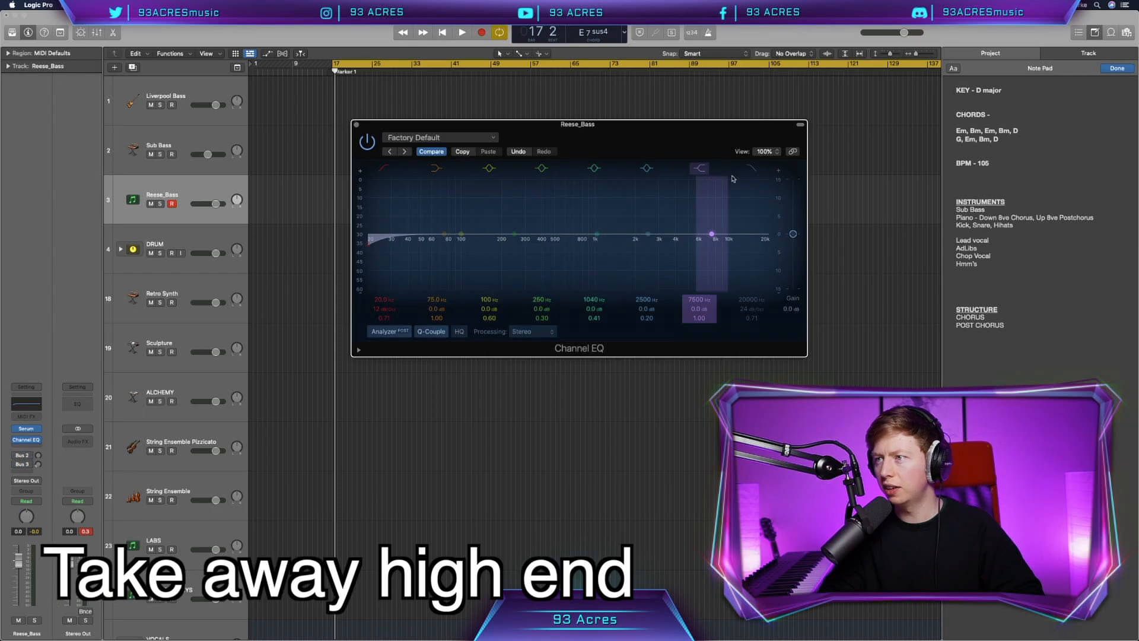
click(751, 168)
drag(751, 299, 758, 299)
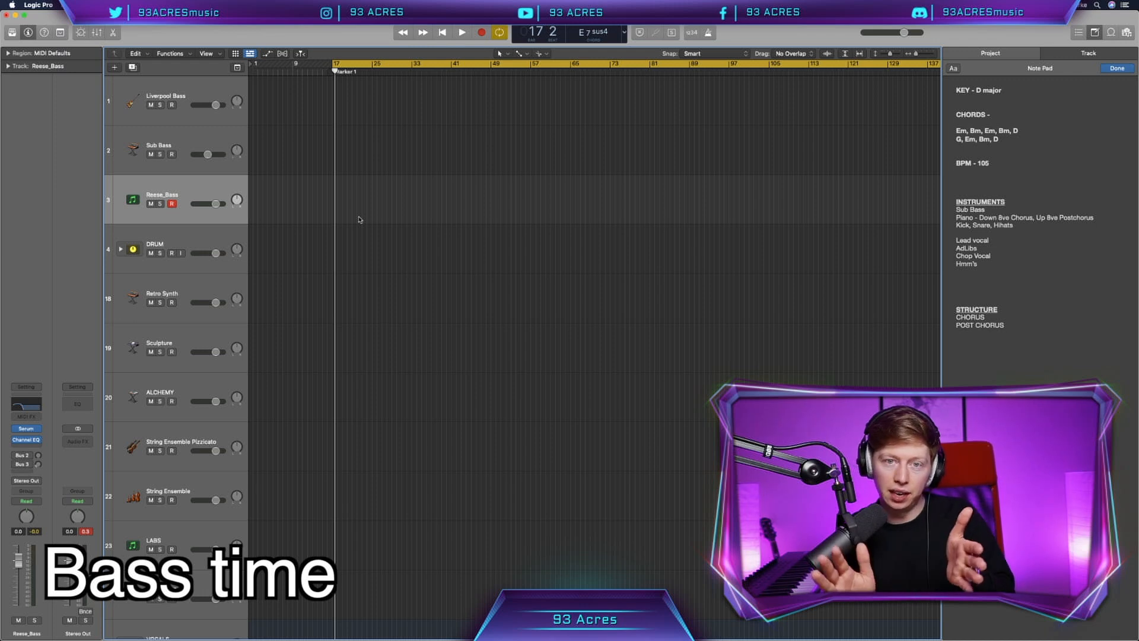
Step: Record a bass part on the Reese_Bass track from bar 17 to bar 33 and adjust its notes in the Piano Roll
key(r)
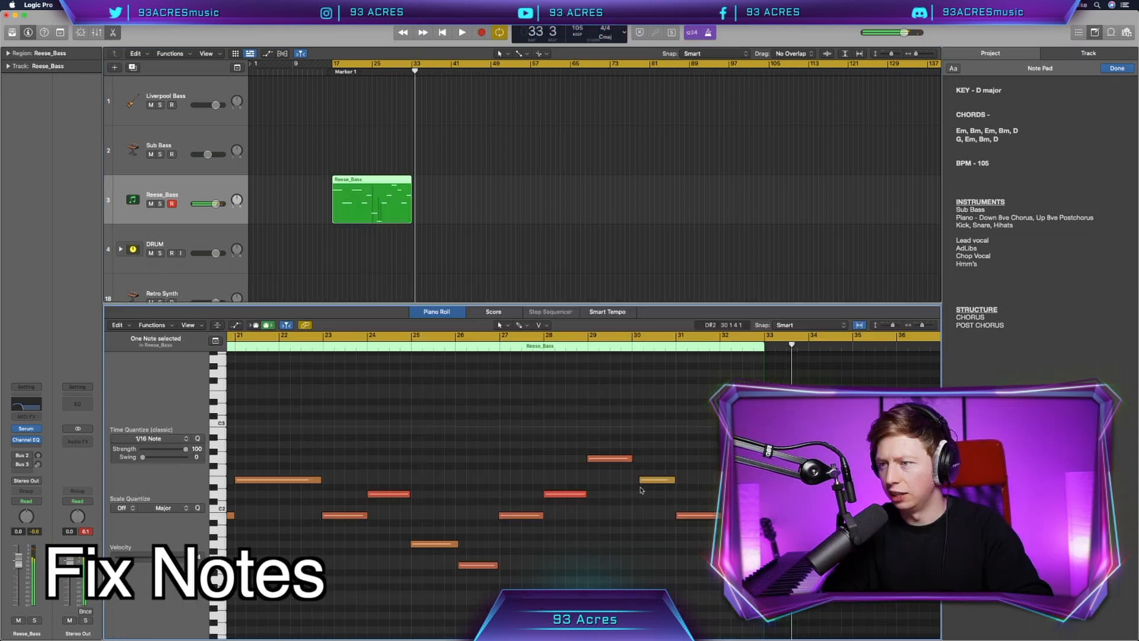
drag(647, 492, 652, 479)
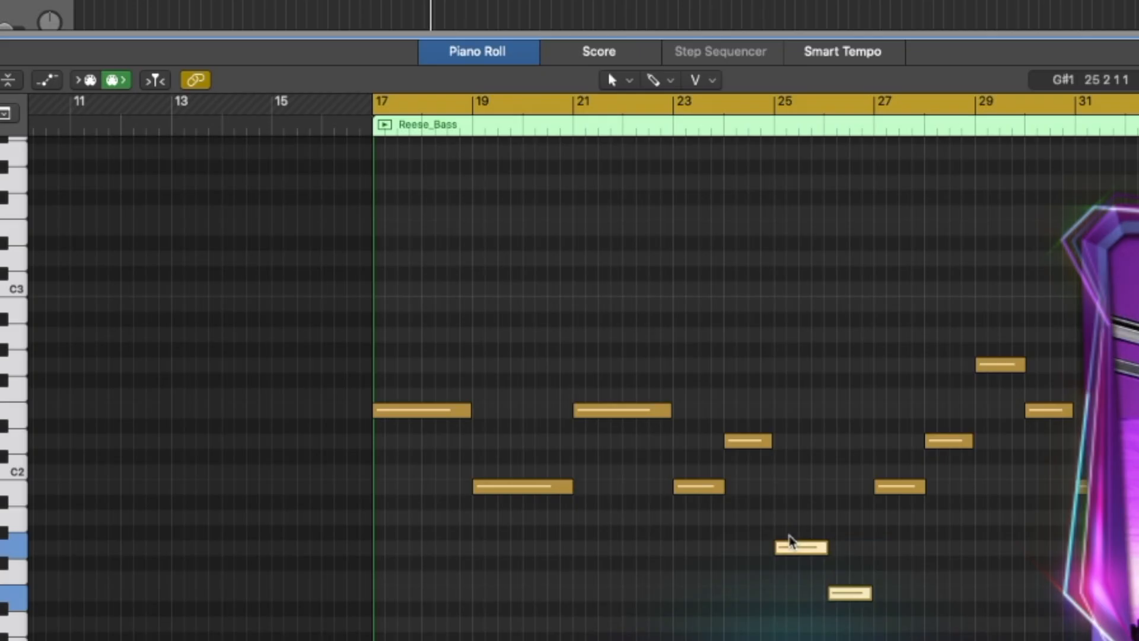
key(alt+shift+Up)
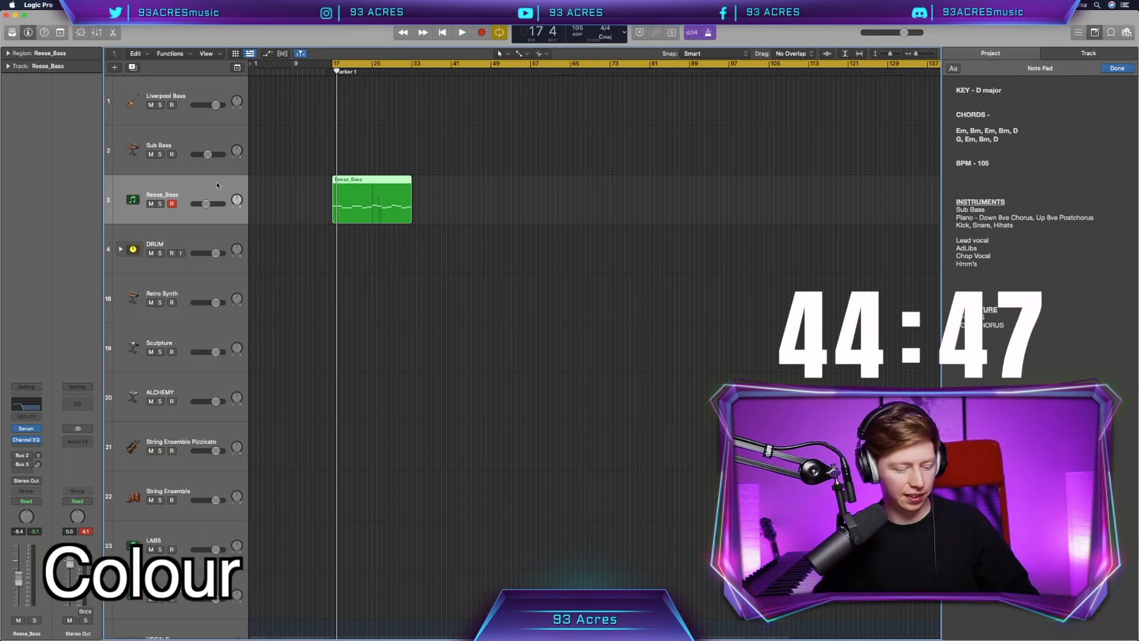
Step: Recolor the Reese_Bass region dark reddish brown
key(alt+c)
click(250, 495)
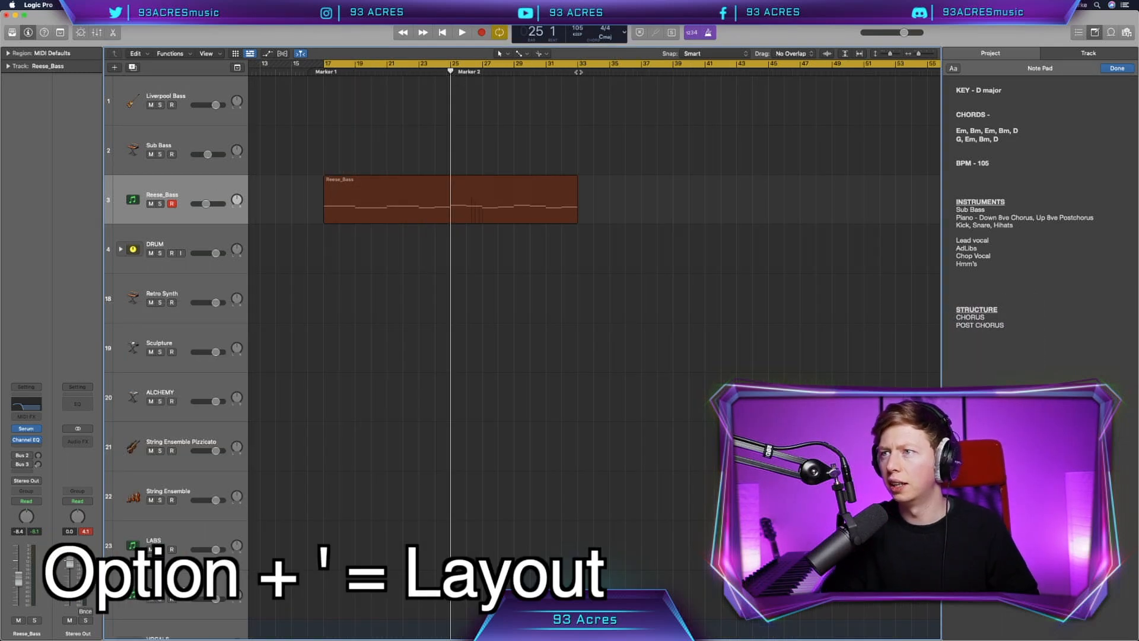
click(579, 72)
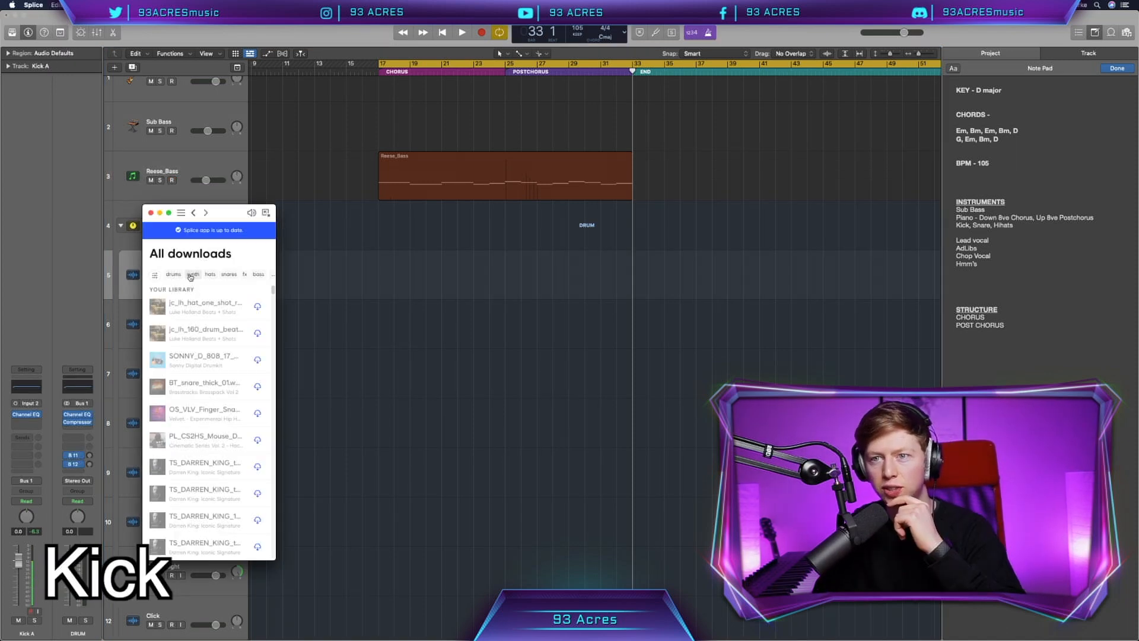
Step: Switch to Splice, filter the downloads to drums, and place THE_KOUNT kick on Kick A as a two-bar pattern starting at bar 17
click(178, 274)
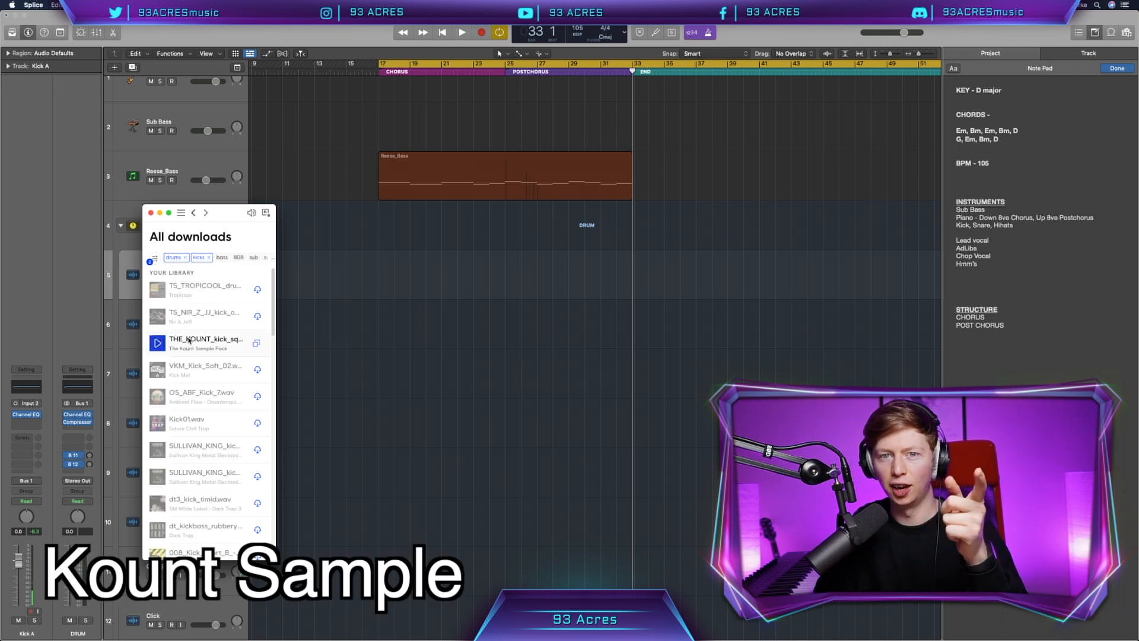
drag(178, 261, 356, 261)
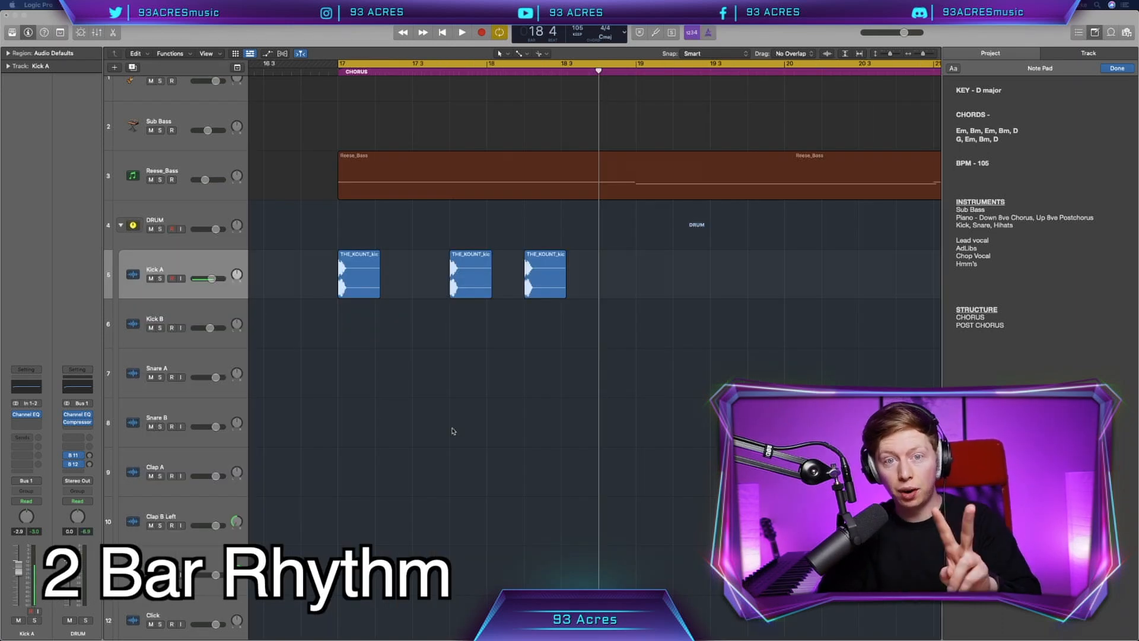
click(363, 287)
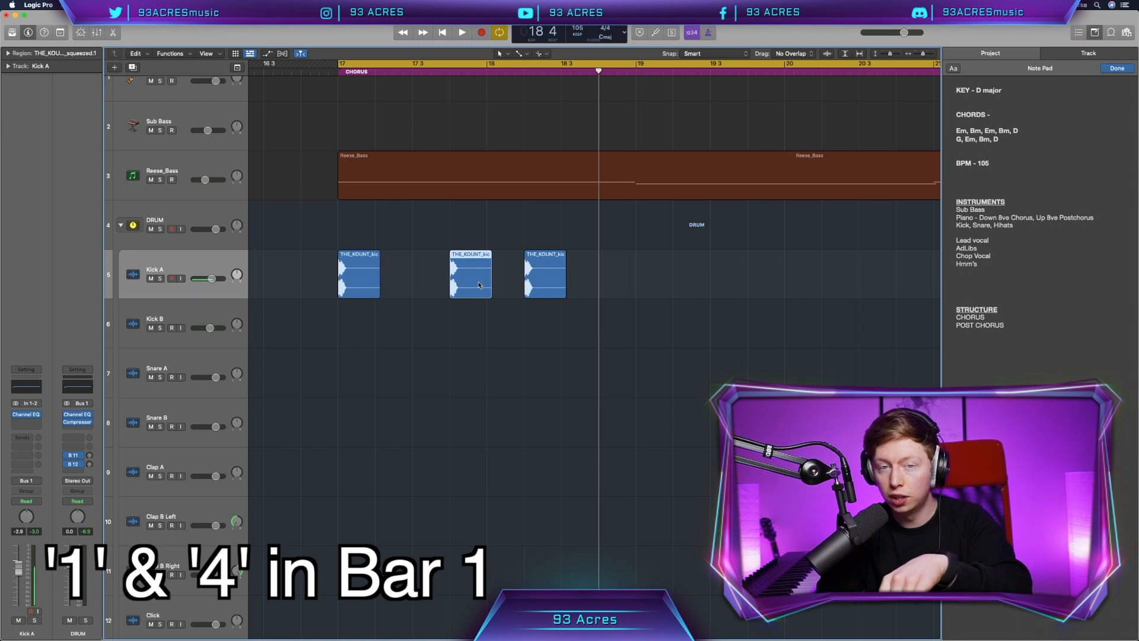
click(545, 288)
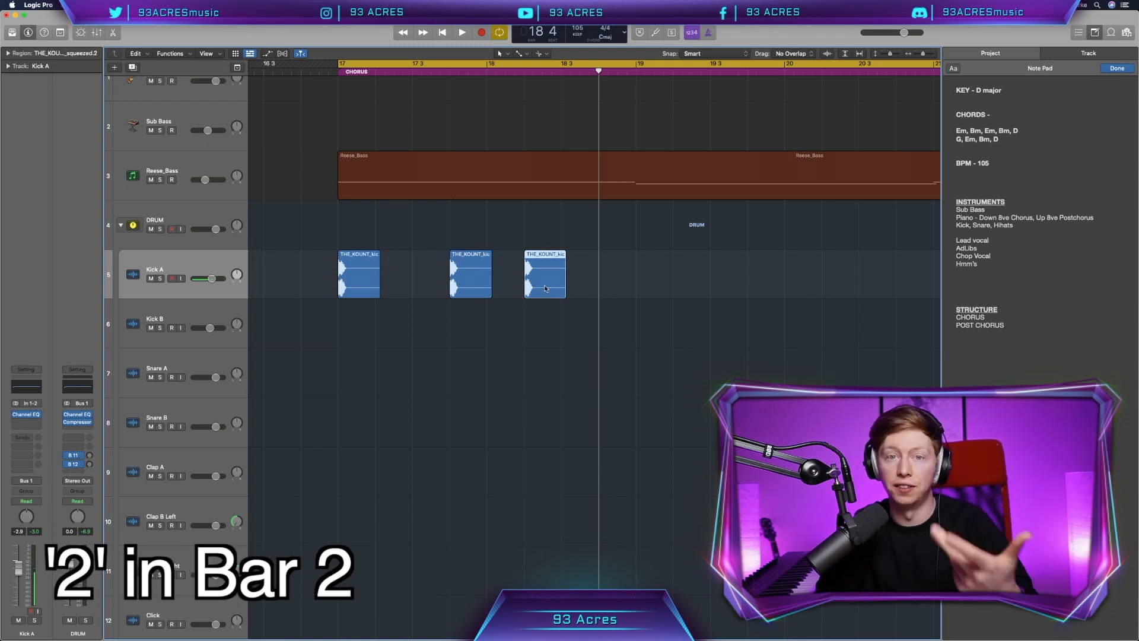
Step: Repeat the two-bar kick pattern along the Kick A track through the chorus and postchorus
key(super+Left)
scroll(564, 318, right, 3)
drag(533, 249, 270, 305)
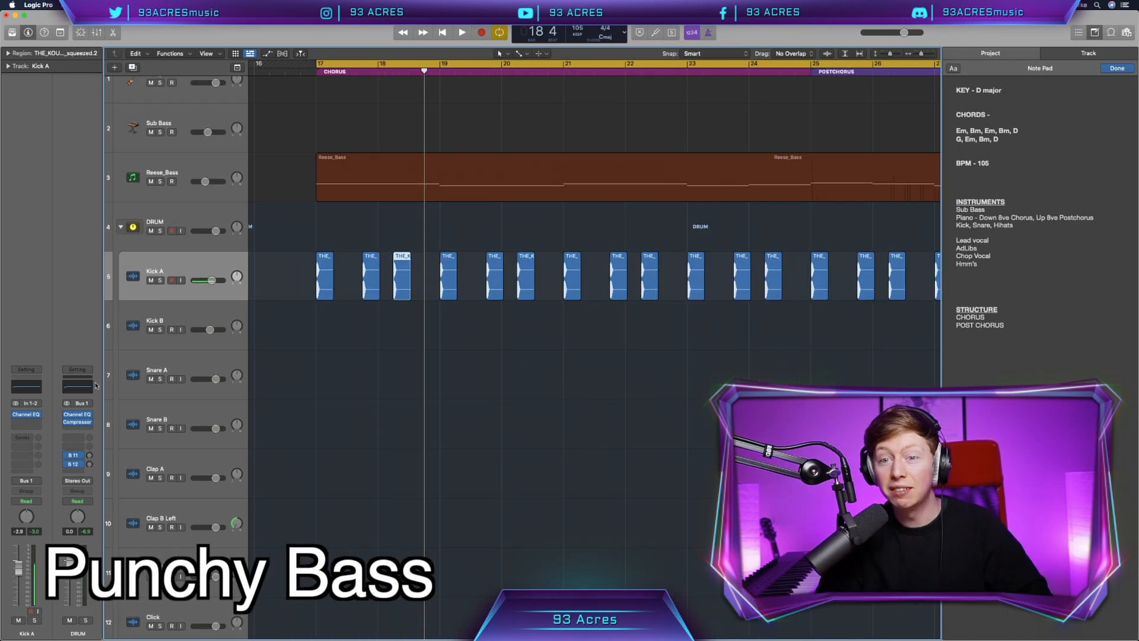
Step: Add Sausage Fattener after the Channel EQ on Kick A and set its Fatness to 12%
click(37, 415)
mouse_move(61, 502)
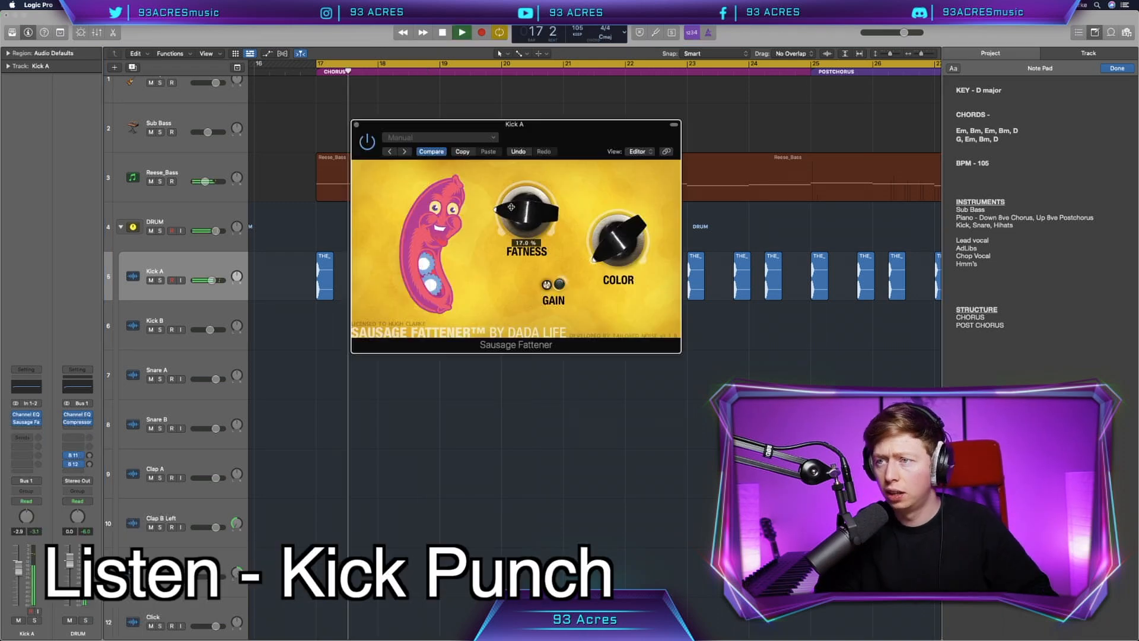
drag(510, 207, 507, 213)
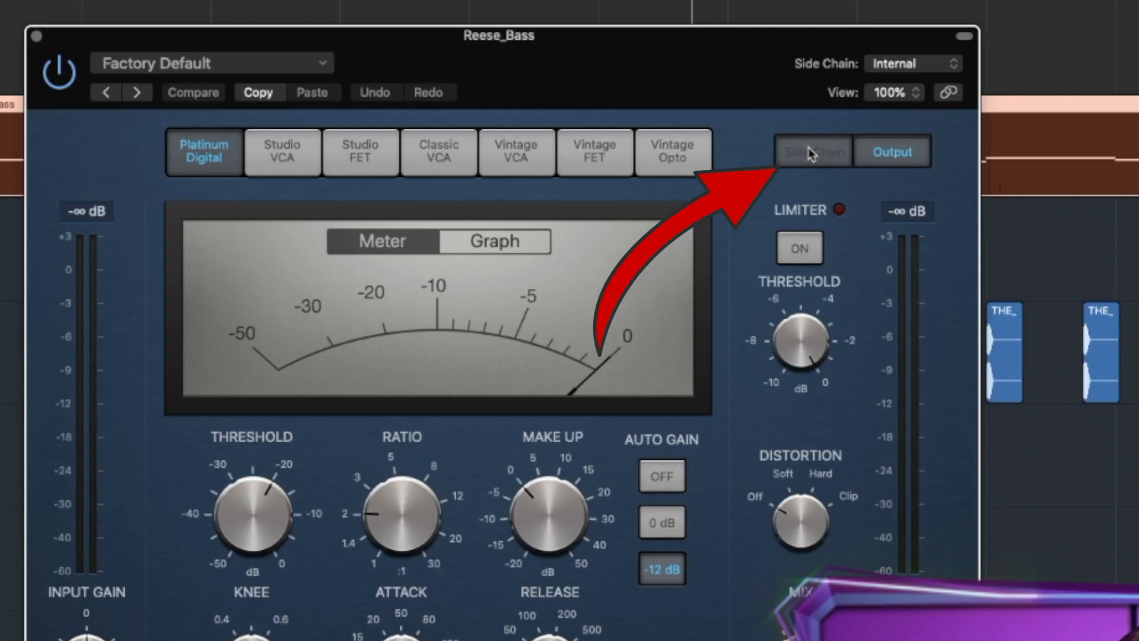
Step: Set the Reese_Bass Compressor's side chain to Kick A (Audio 1) and adjust its attack
click(813, 152)
click(907, 63)
mouse_move(890, 91)
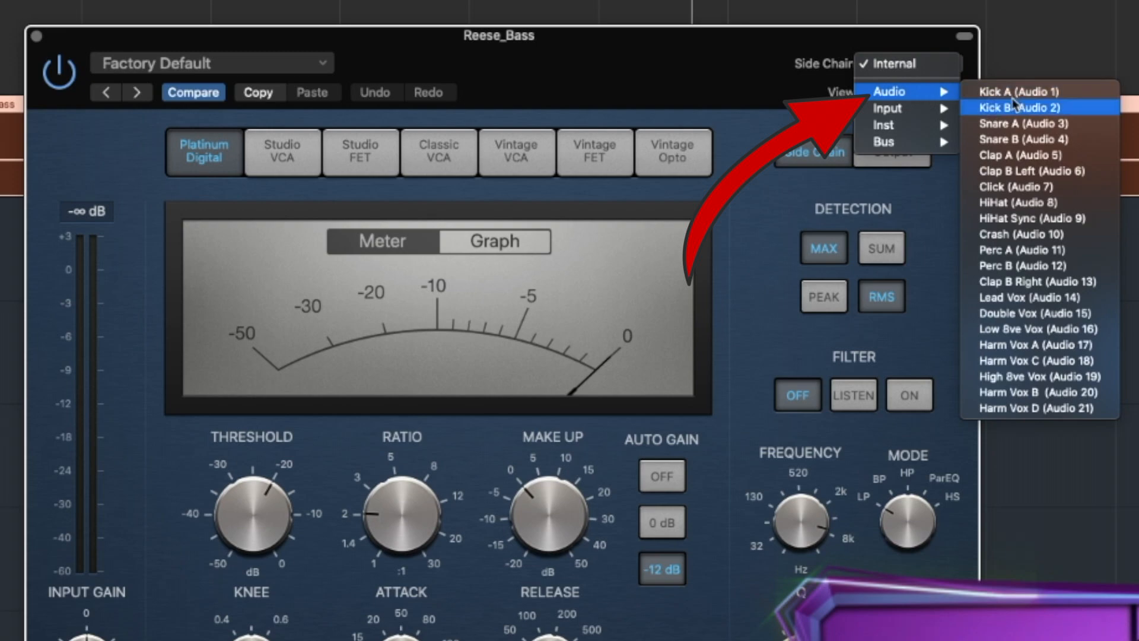
click(1017, 91)
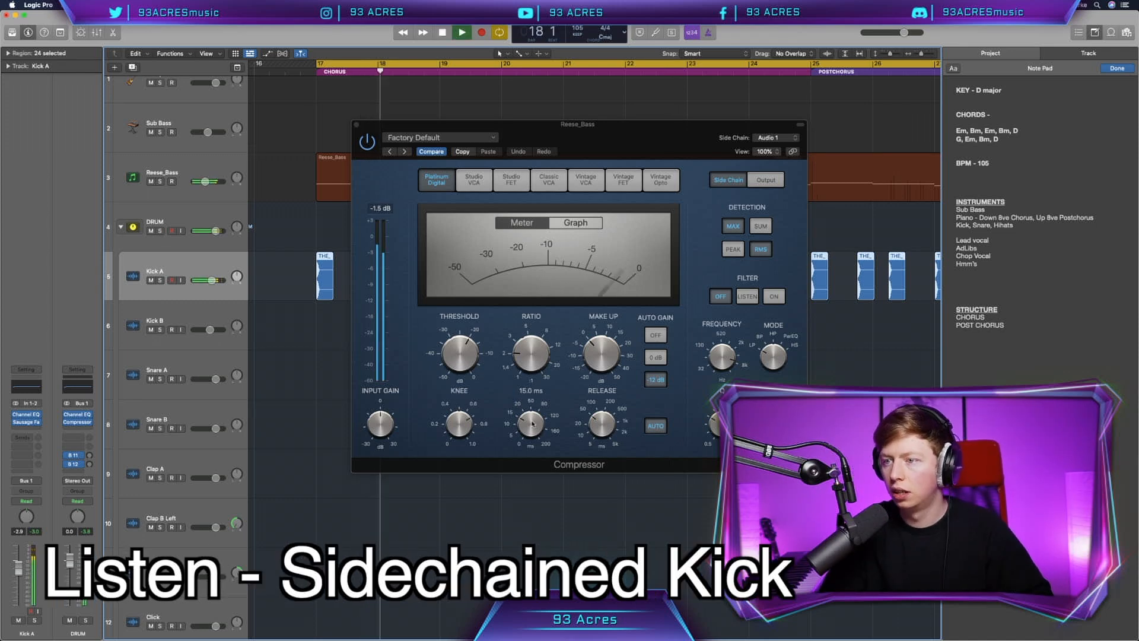
drag(527, 424, 526, 441)
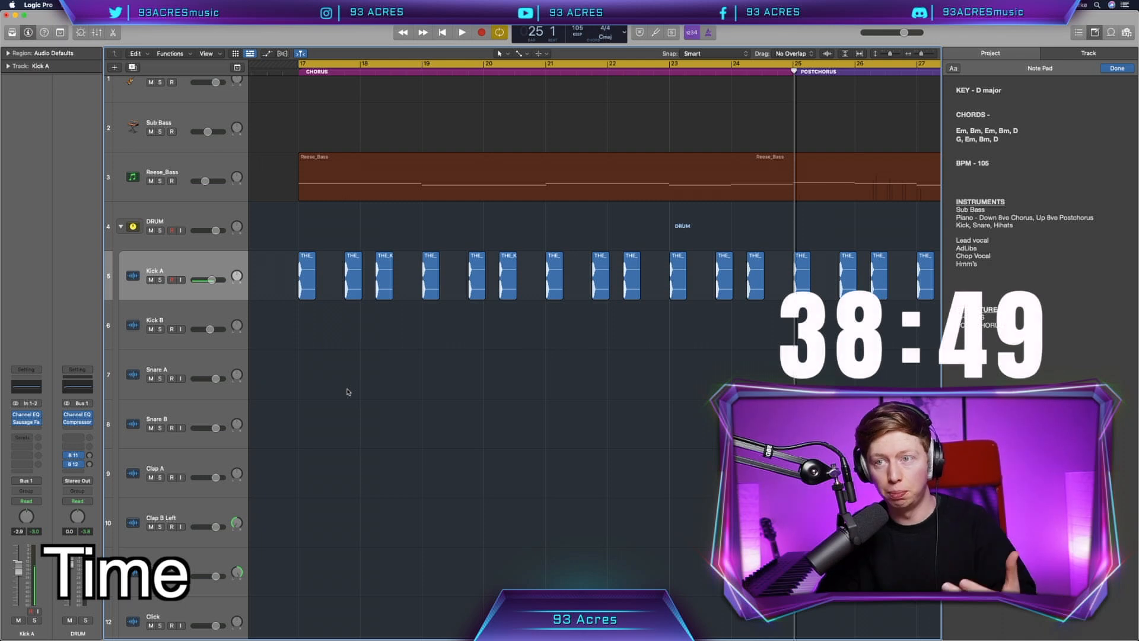
Step: Filter the Splice downloads to drum snares and place THE_KOUNT_snare_pop on the Snare A track at beat 3 of bar 17
click(193, 374)
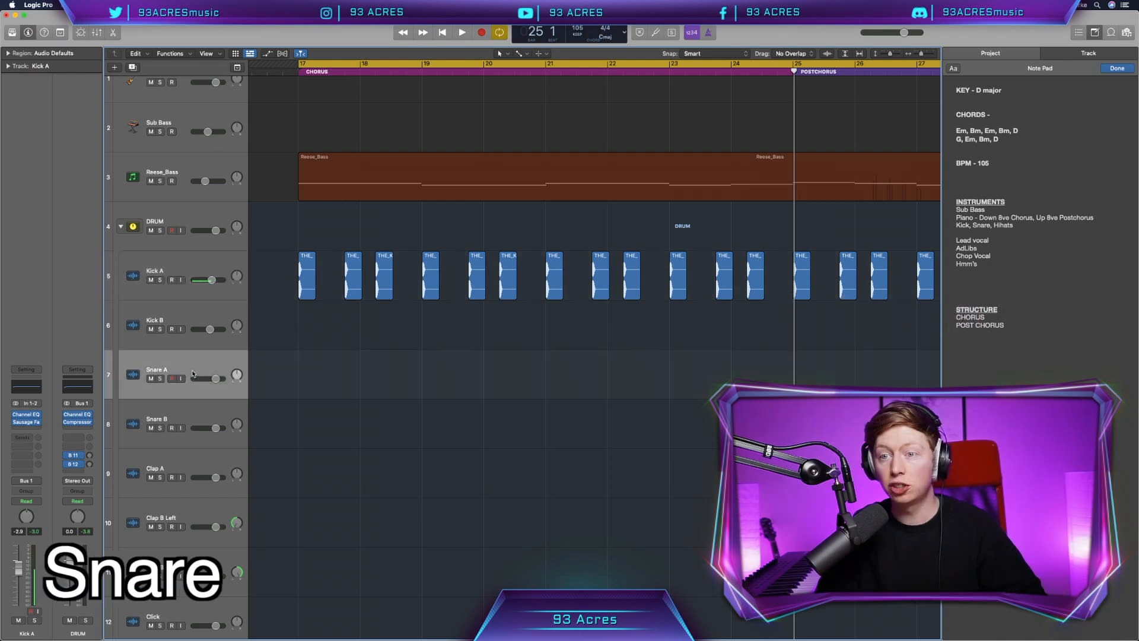
scroll(400, 409, down, 1)
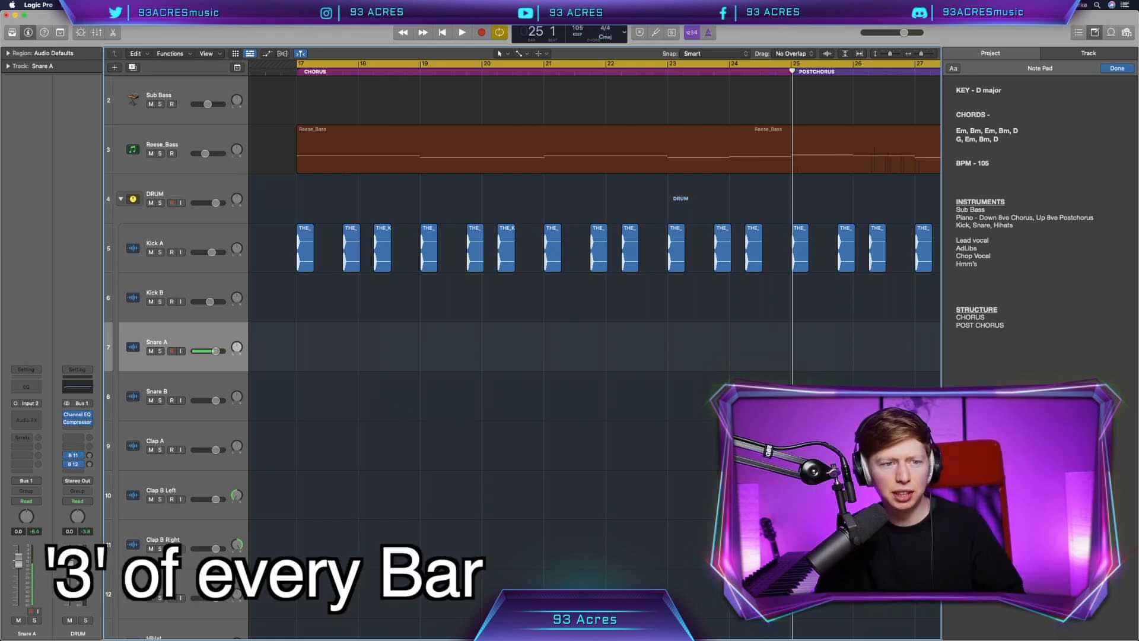
click(714, 623)
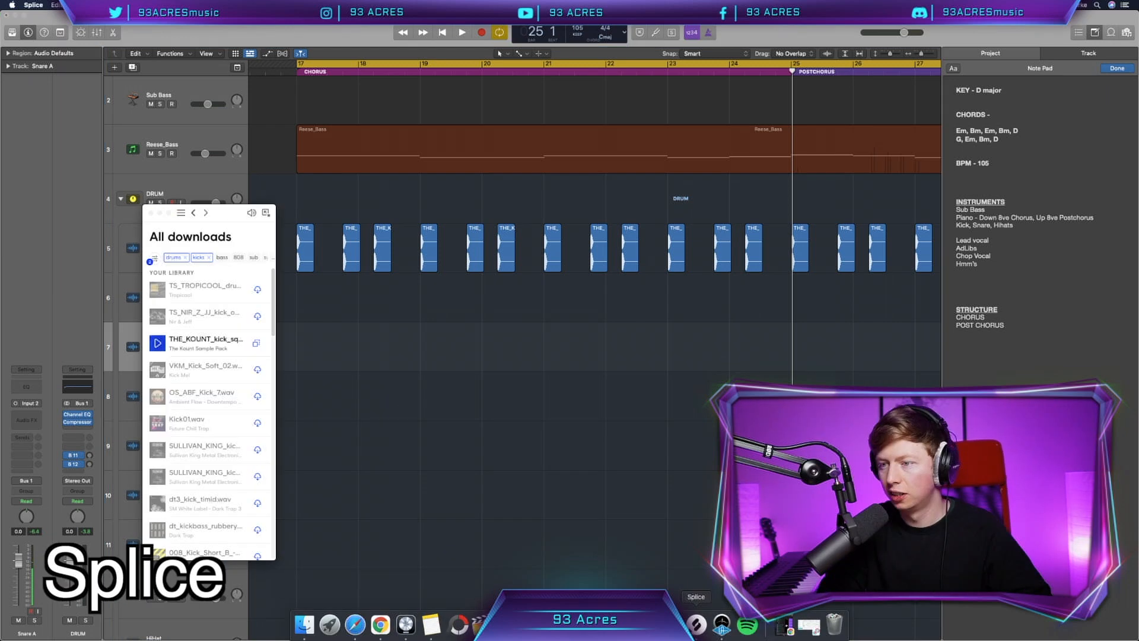
click(203, 258)
click(214, 258)
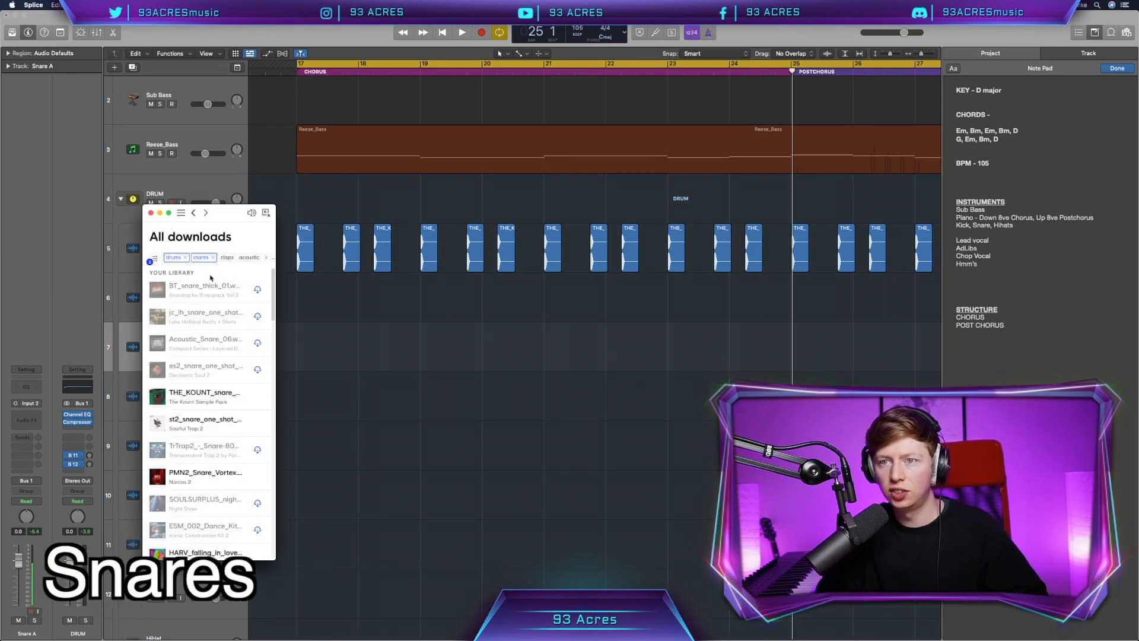
drag(204, 394, 330, 345)
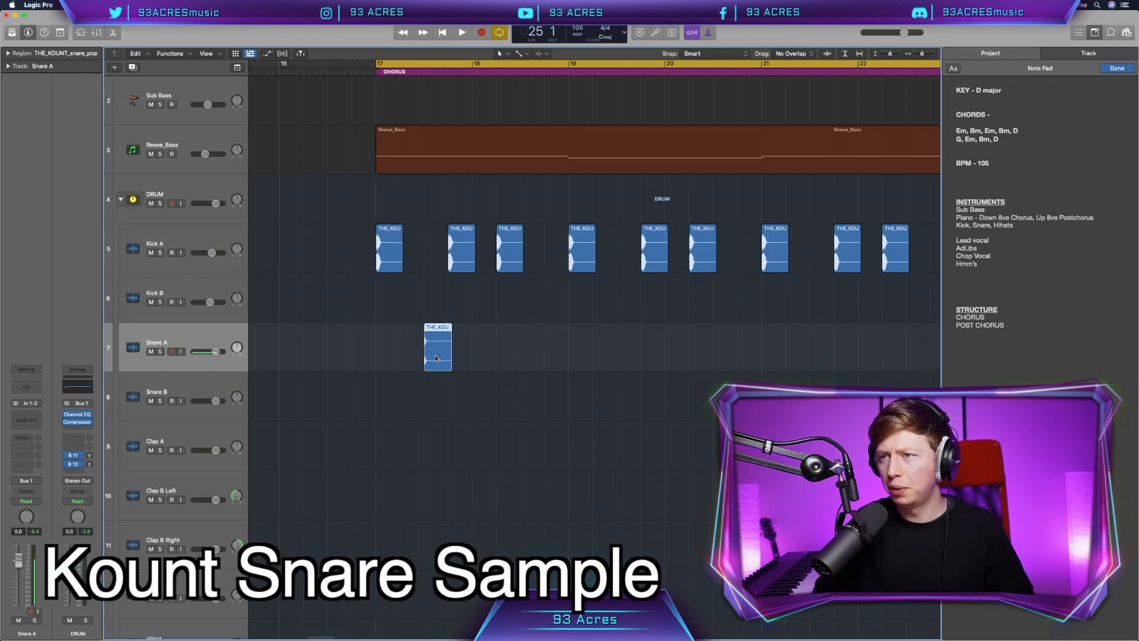
Step: Layer DJ_LUIAN_snare_aventador on Snare B and DJ_LUIAN_clap_snare on Clap B Left and Right, aligned to beat 3 of bar 17
click(436, 359)
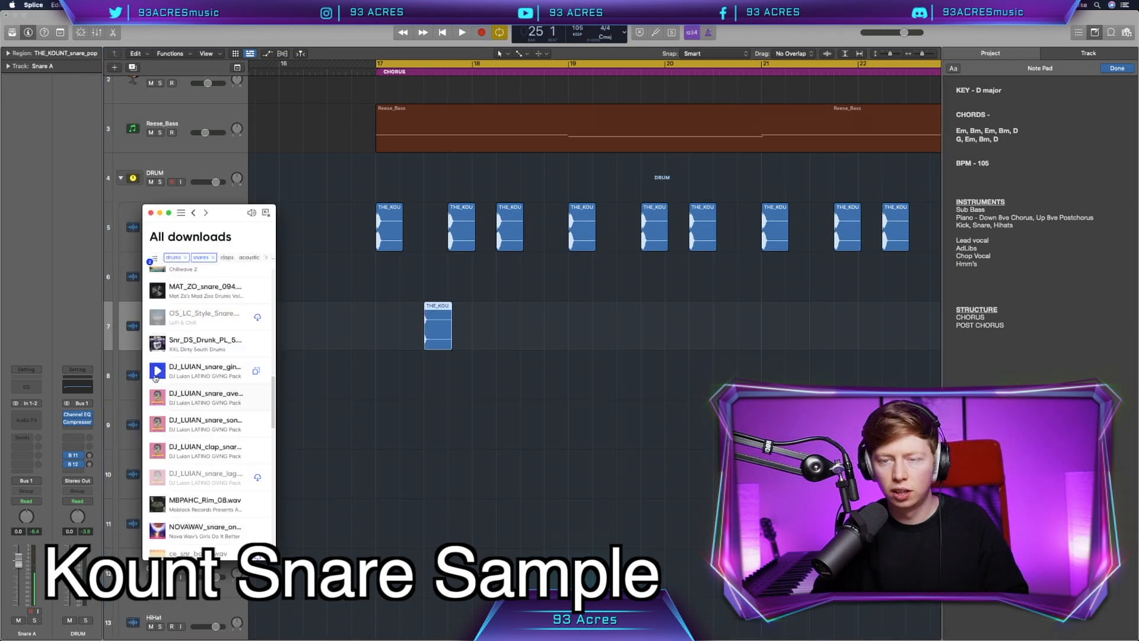
scroll(207, 409, down, 1)
drag(190, 379, 427, 375)
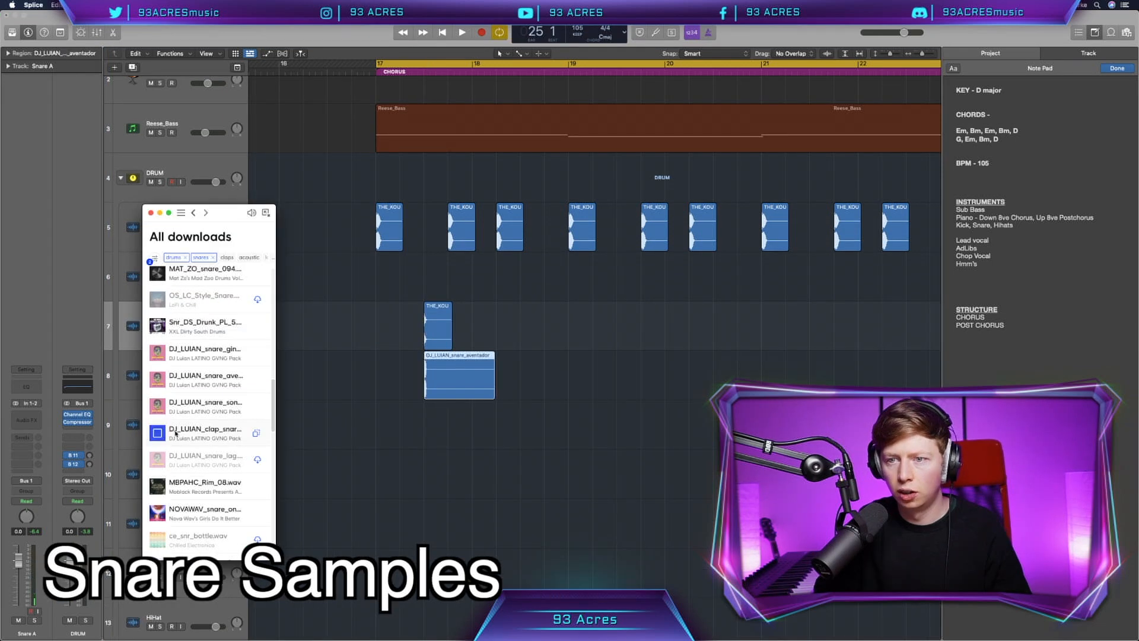
drag(175, 433, 415, 442)
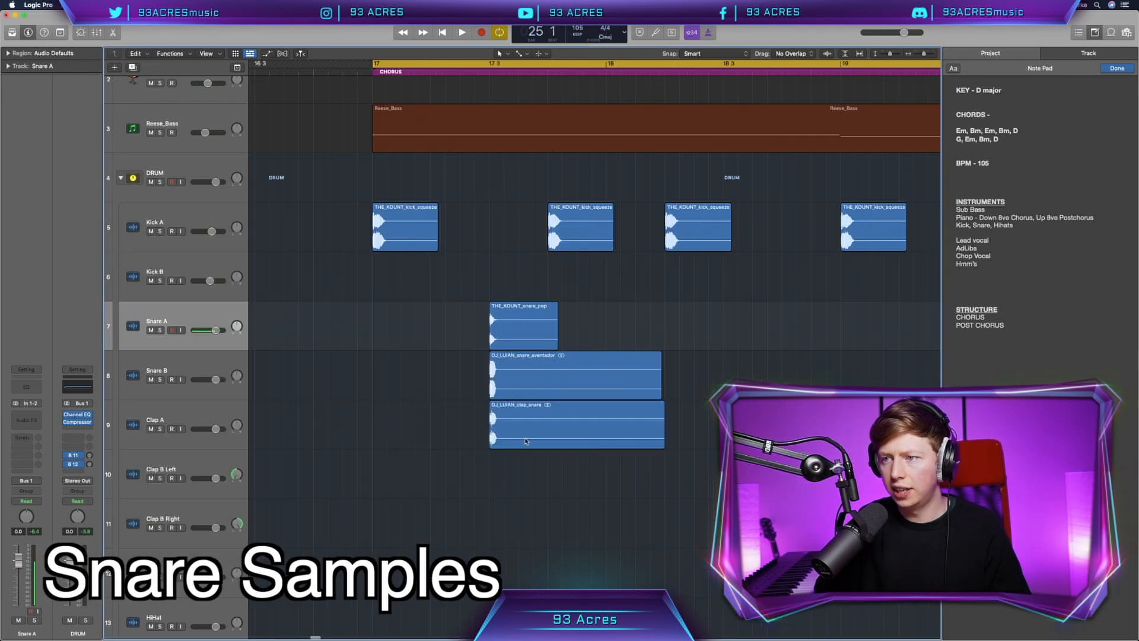
drag(522, 452, 513, 476)
drag(428, 383, 376, 382)
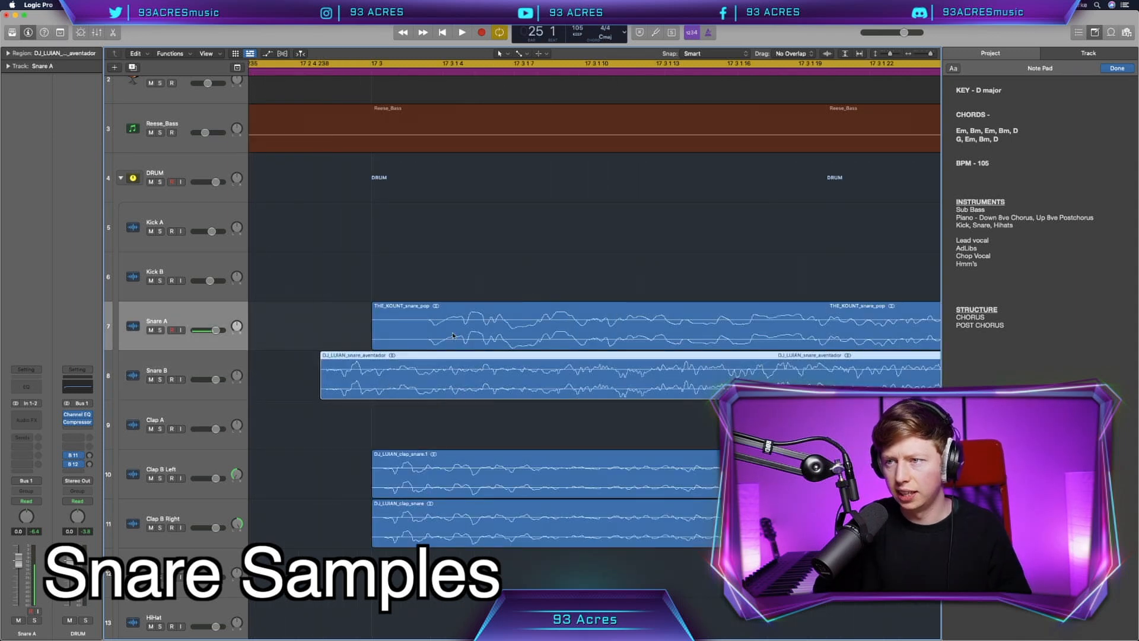
drag(445, 335, 357, 335)
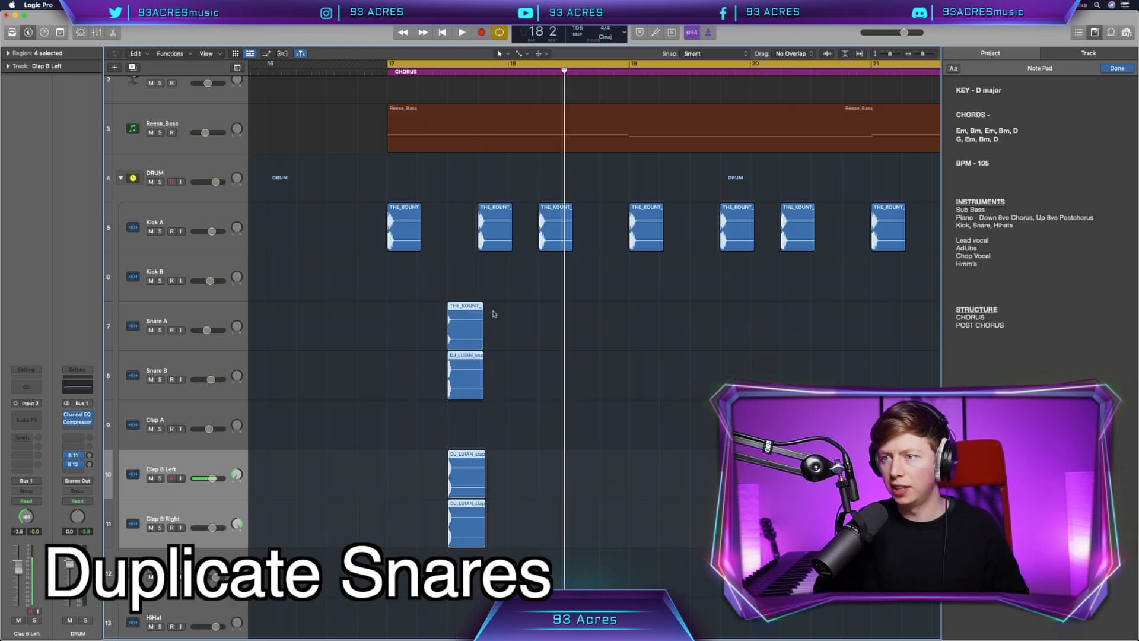
Step: Repeat the one-bar snare and clap pattern on all four tracks for every bar up to the END marker
click(505, 533)
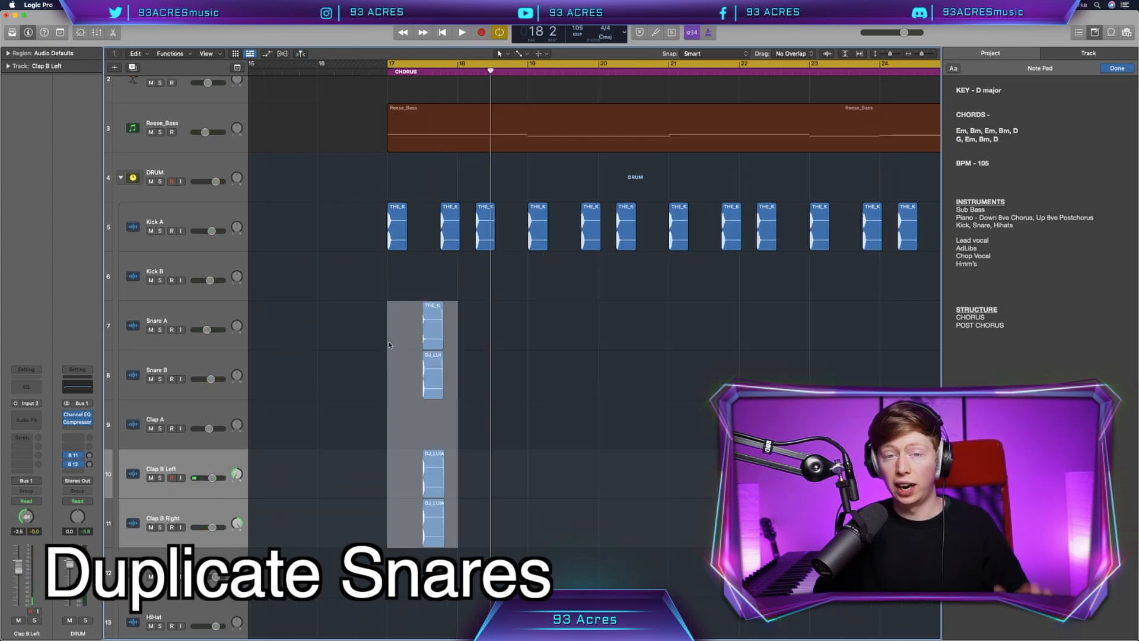
key(super+r)
key(super+r)
key(super+r)
key(super+r)
key(super+r)
key(super+r)
key(super+r)
key(super+r)
key(super+r)
key(super+r)
key(super+r)
key(super+r)
key(super+r)
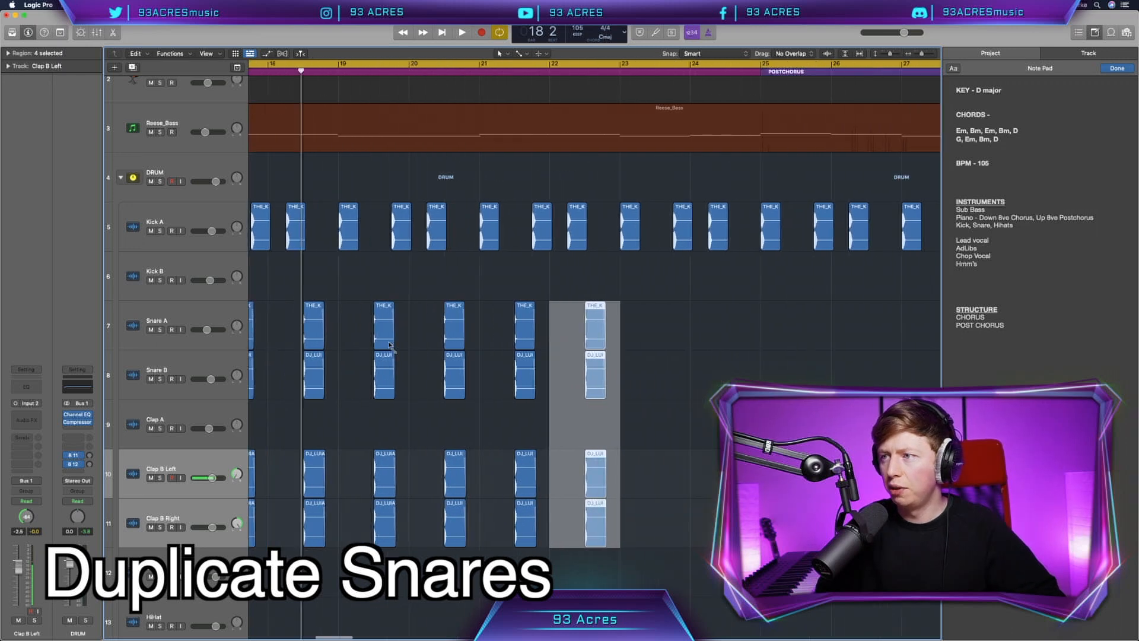
key(super+r)
key(super+r)
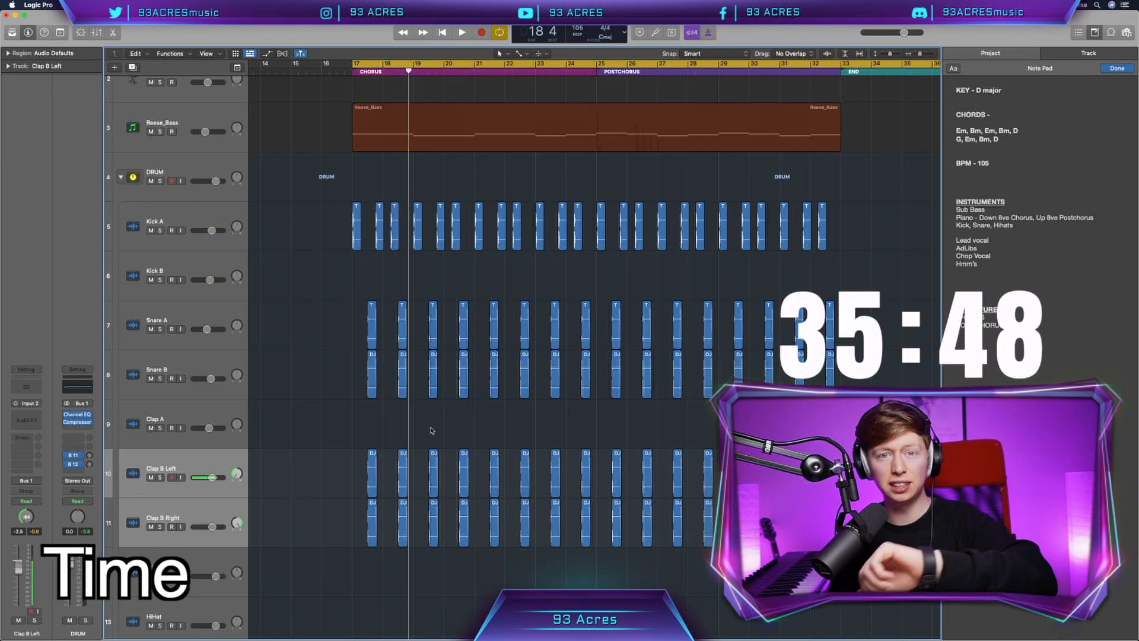
Step: Browse the drum hats in Splice and bring a DJ_LUIAN hi-hat one-shot onto the HiHat track
scroll(431, 430, down, 5)
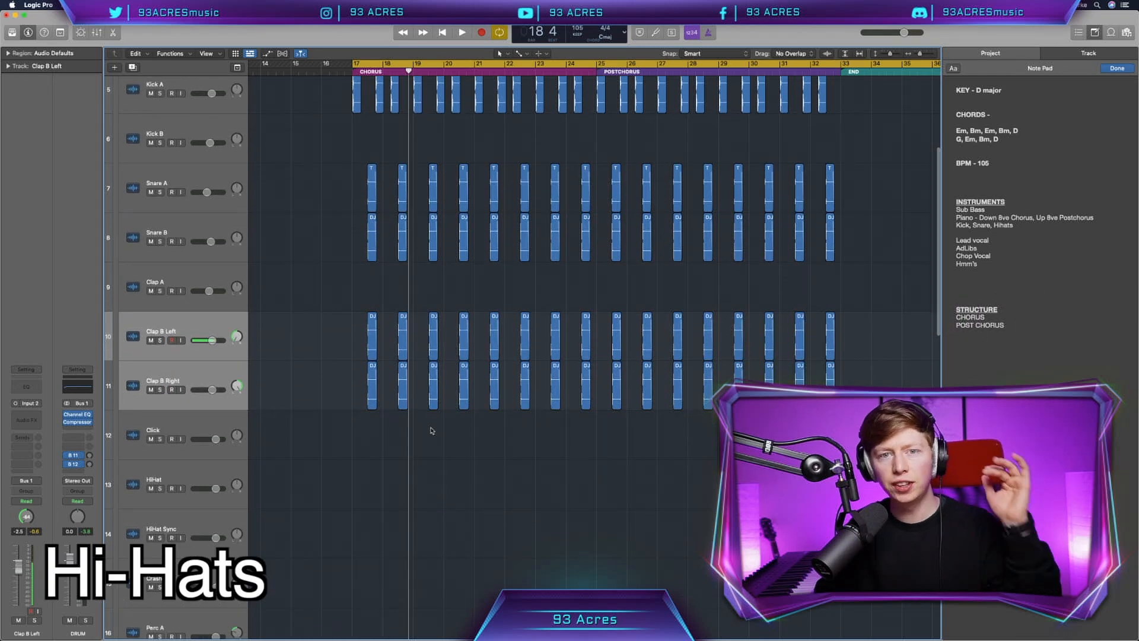
scroll(279, 462, down, 1)
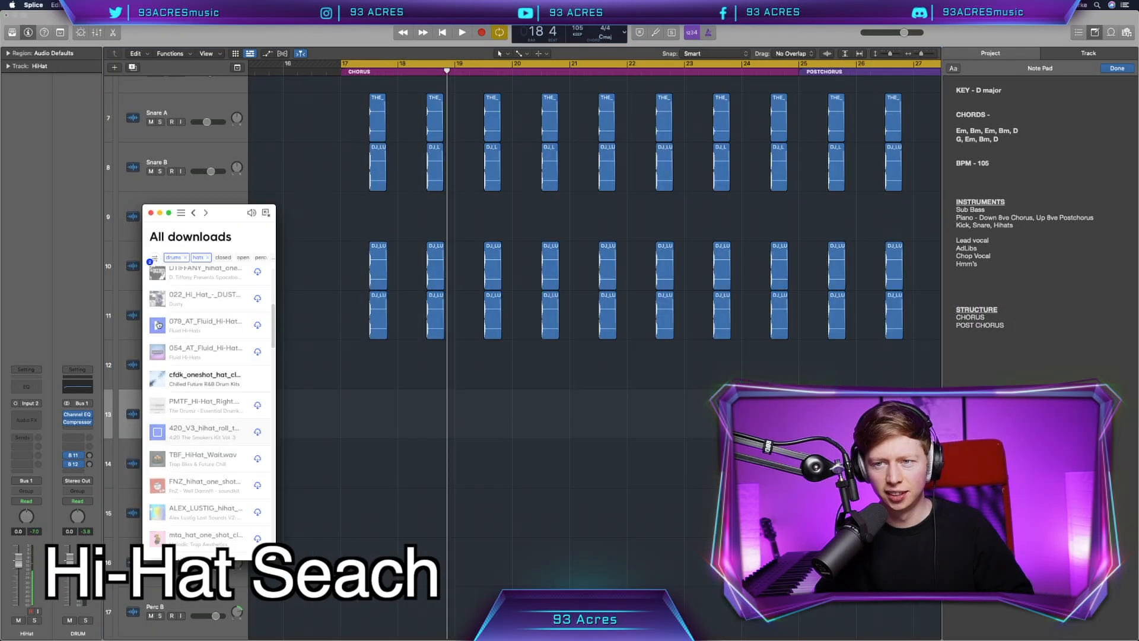
scroll(208, 416, down, 3)
drag(205, 517, 391, 425)
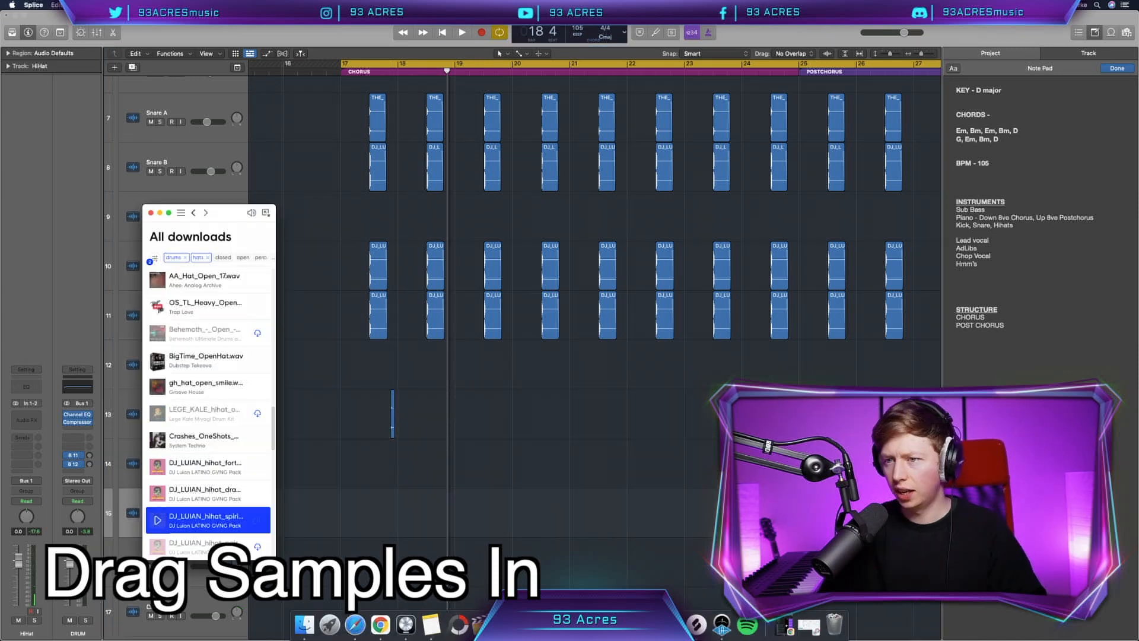
scroll(190, 363, up, 10)
click(192, 312)
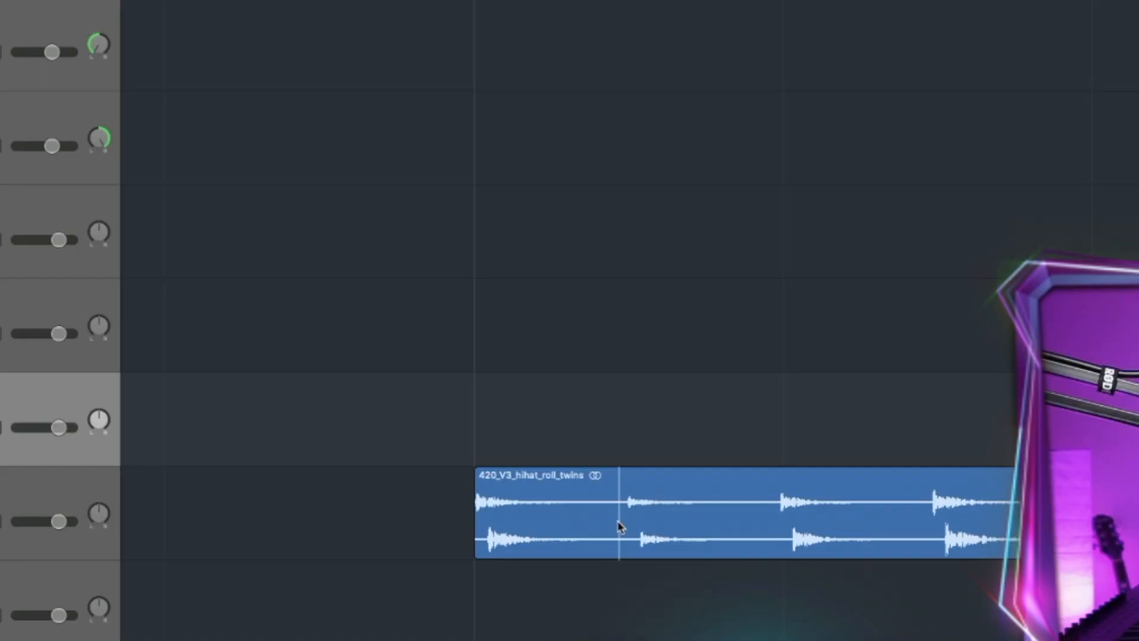
Step: Slice the 420_V3_hihat_roll_twins region and place its hits and roll across the two HiHat tracks in bars 17 and 18
click(509, 521)
drag(583, 524, 879, 336)
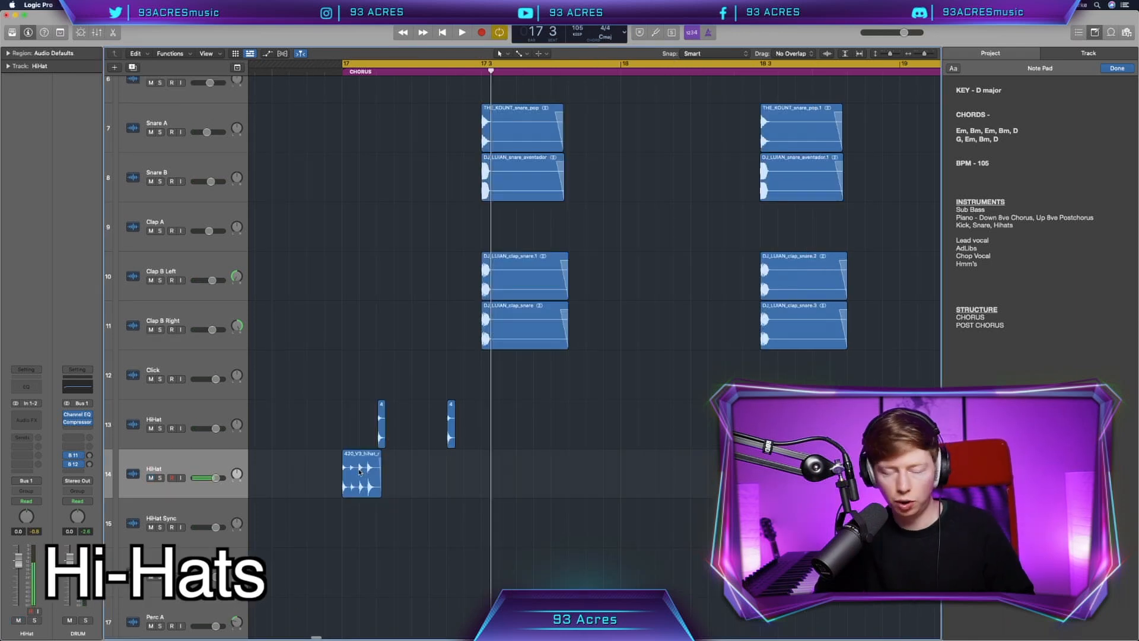
drag(362, 475, 607, 475)
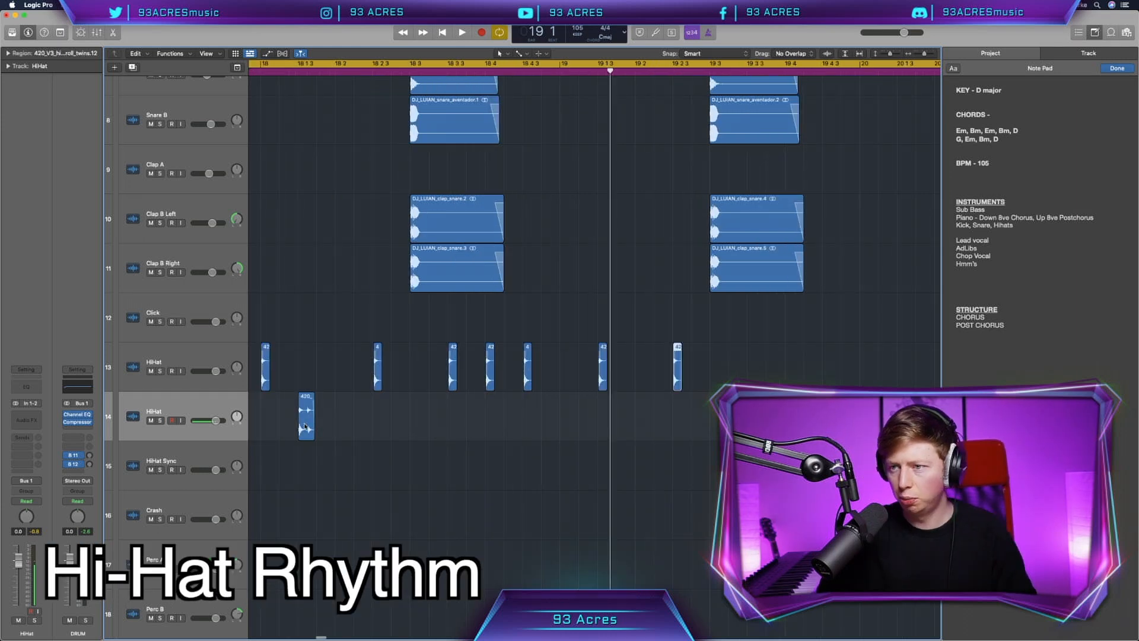
Step: Copy the hi-hat roll and single hits along both HiHat tracks to extend the rhythm through bar 20
alt+drag(301, 416, 726, 418)
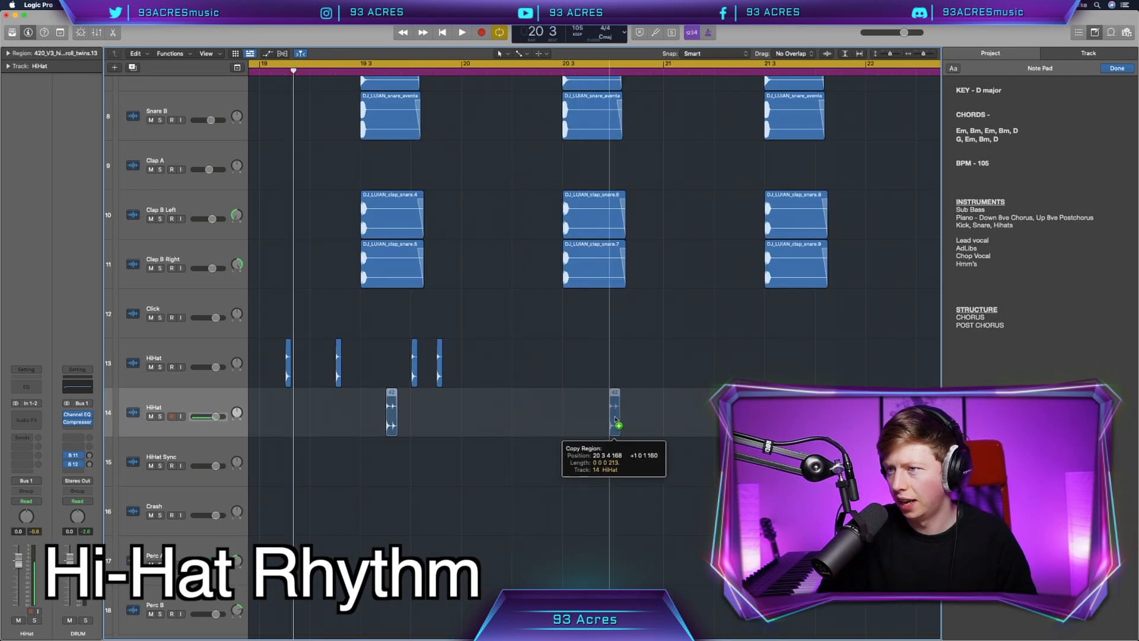
alt+drag(615, 418, 615, 418)
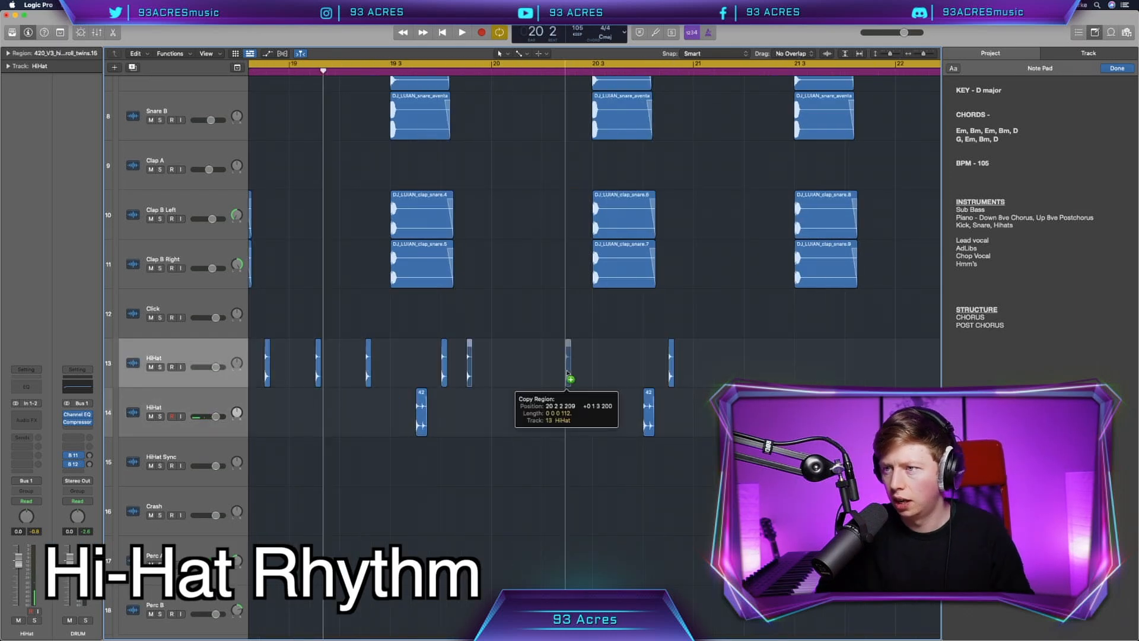
alt+drag(570, 377, 573, 375)
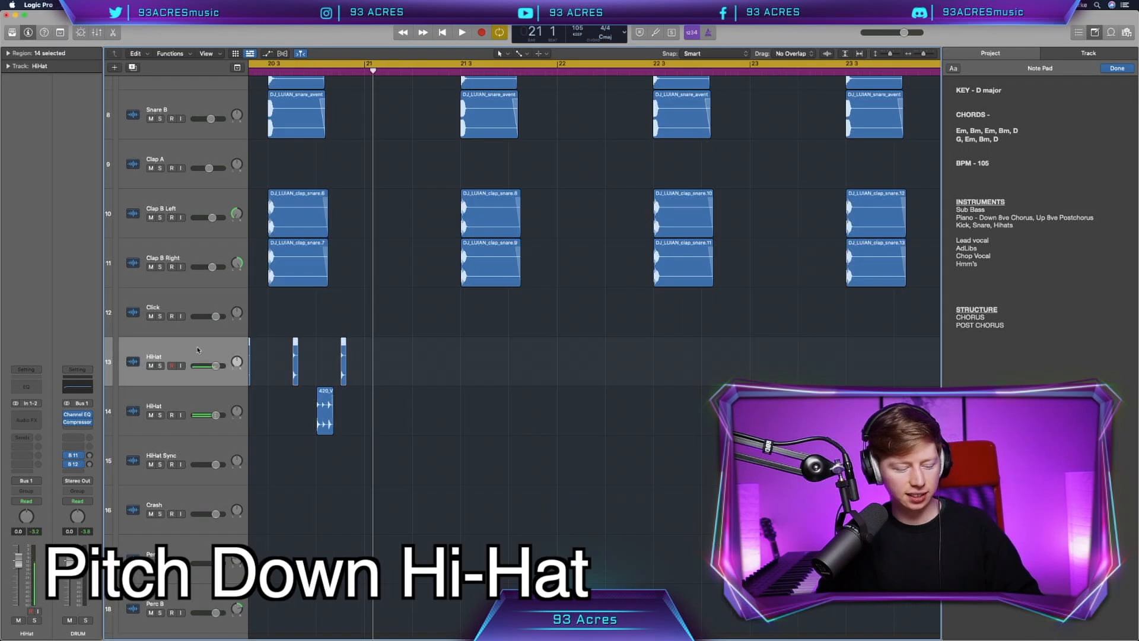
Step: Duplicate the HiHat track for a pitched-down hi-hat, and repeat the hi-hat rhythm to fill bars 21 to 24
key(super+d)
click(26, 387)
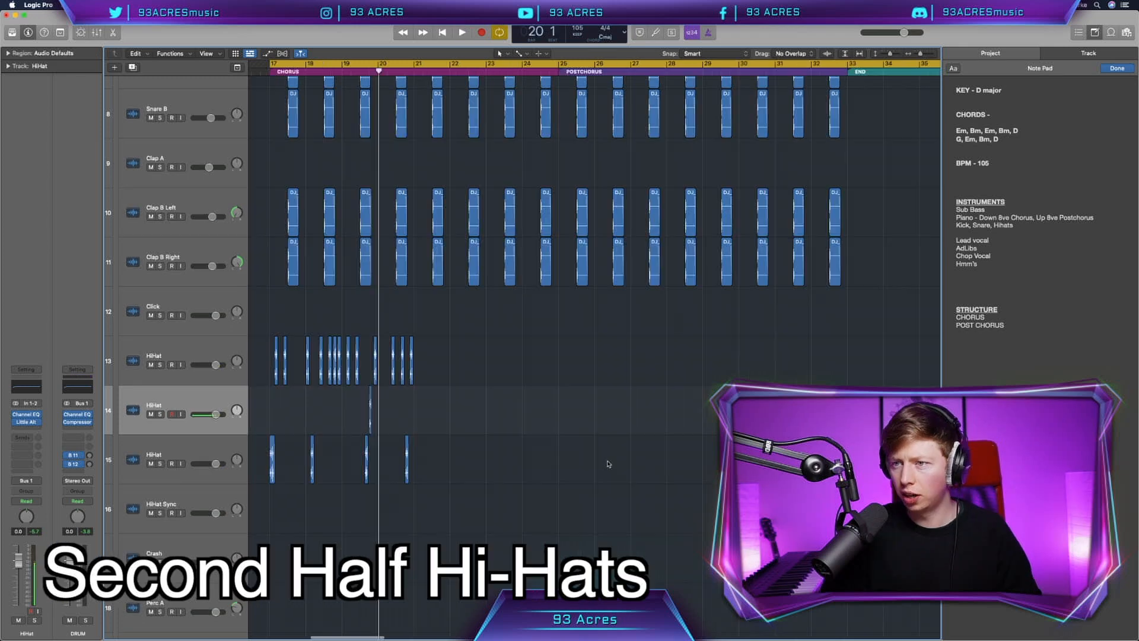
drag(555, 469, 409, 375)
key(super+r)
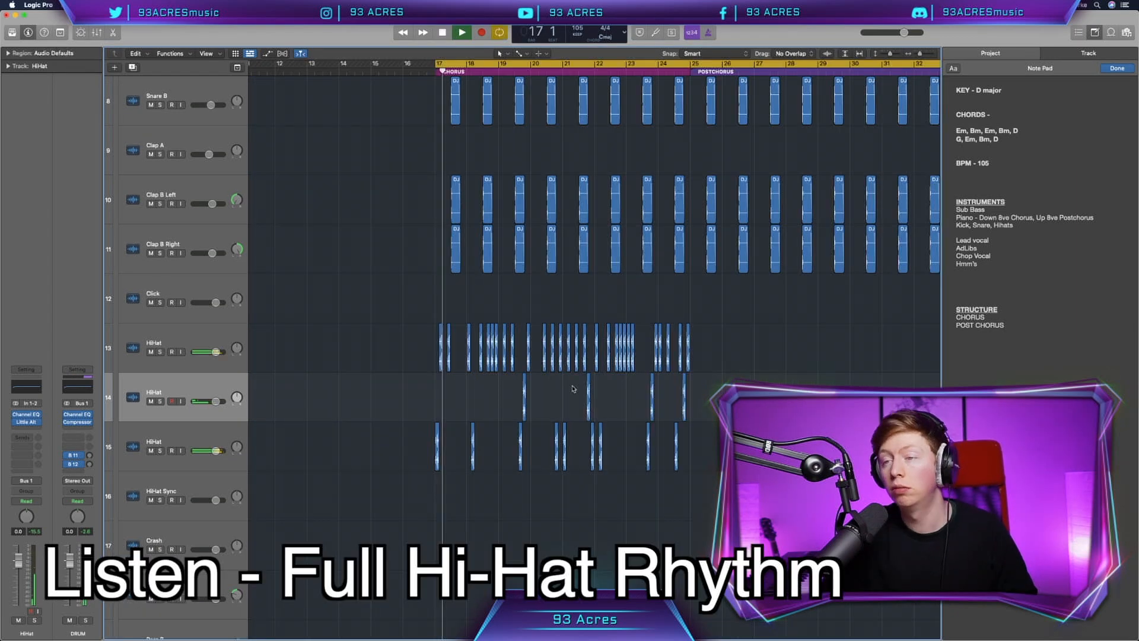
Step: Play the hi-hat rhythm from bar 17 and move the beat 4 hit in bar 18 onto the pitched-down HiHat track
key(super+Right)
key(super+Right)
key(super+Right)
key(super+Right)
key(super+Right)
key(super+Right)
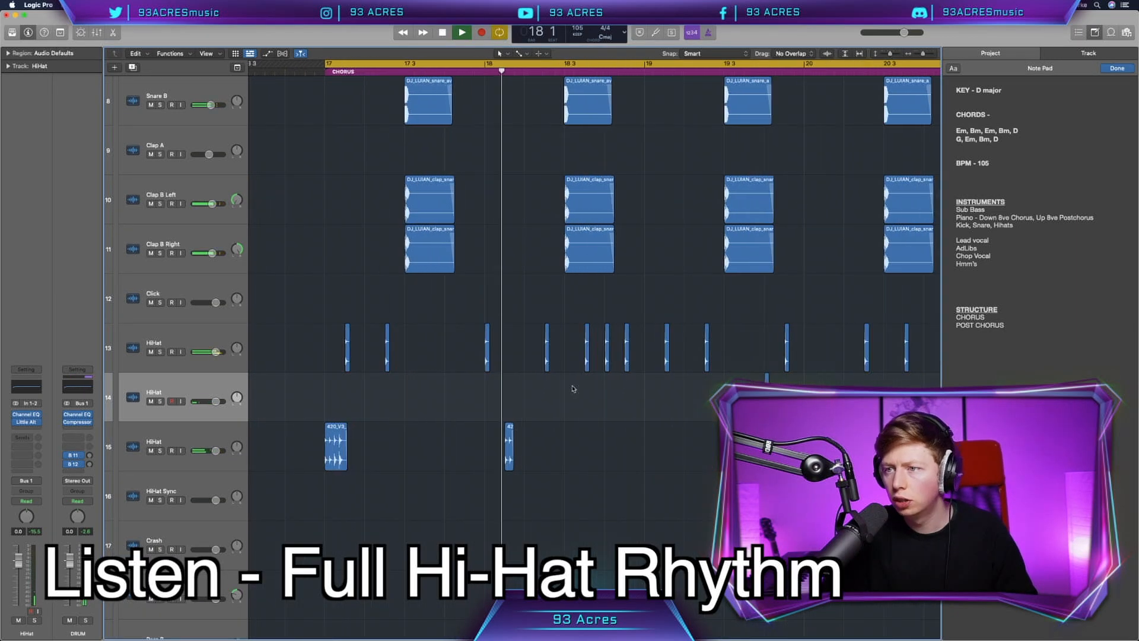
scroll(573, 389, right, 3)
scroll(573, 389, right, 2)
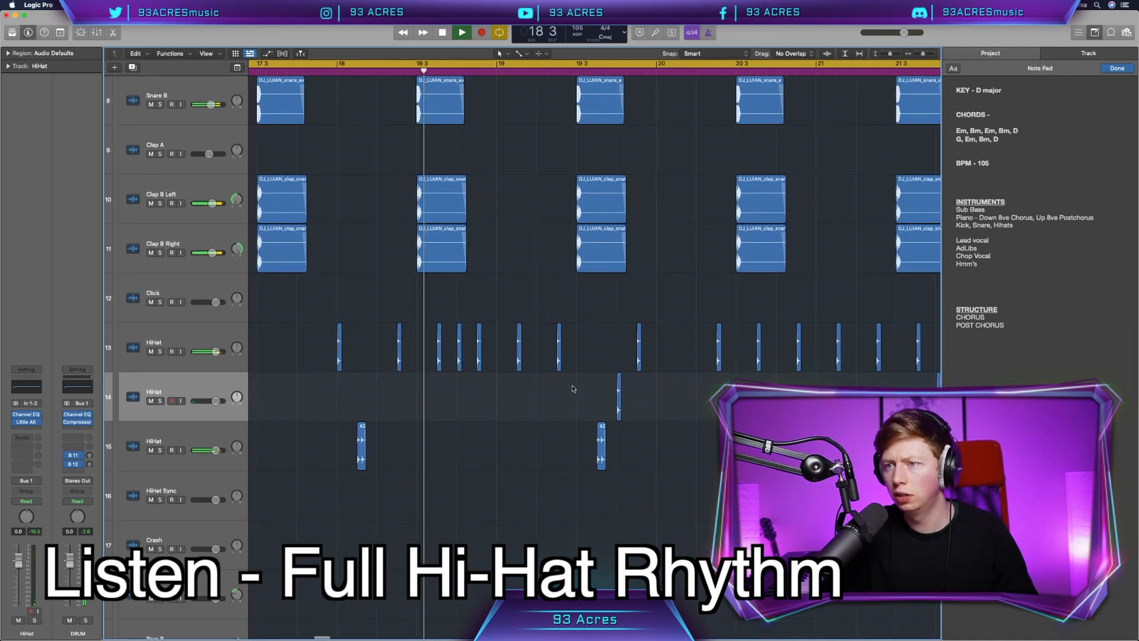
click(459, 359)
drag(459, 391, 460, 394)
scroll(460, 394, right, 4)
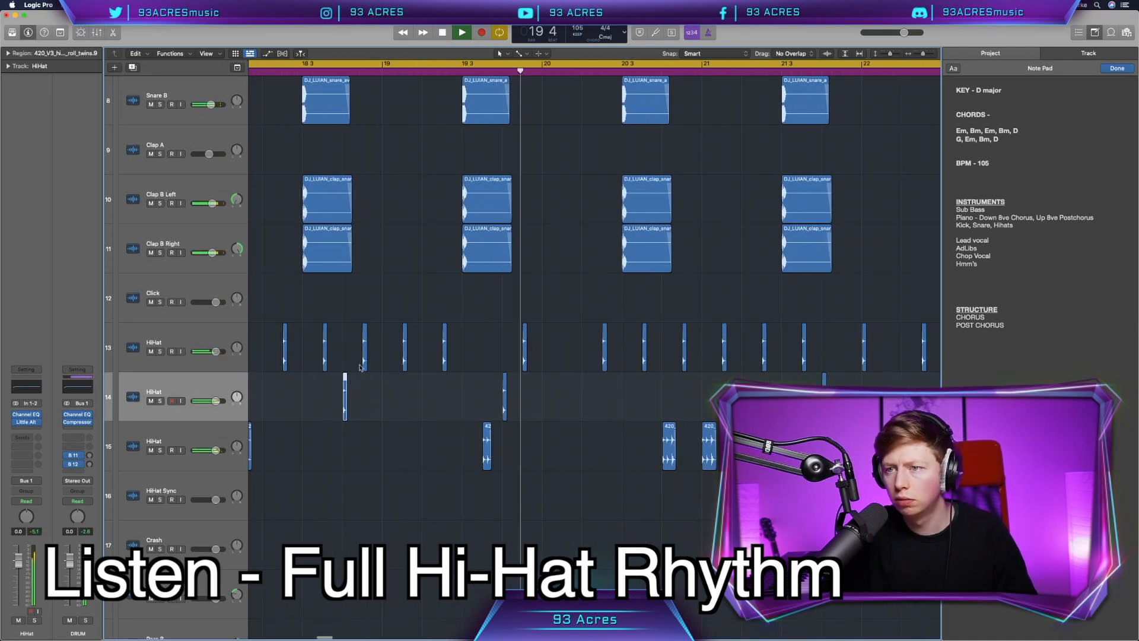
Step: Listen through to the postchorus, moving the hi-hat hit at the start of bar 23 onto the pitched-down HiHat track
scroll(432, 416, right, 2)
scroll(432, 417, right, 8)
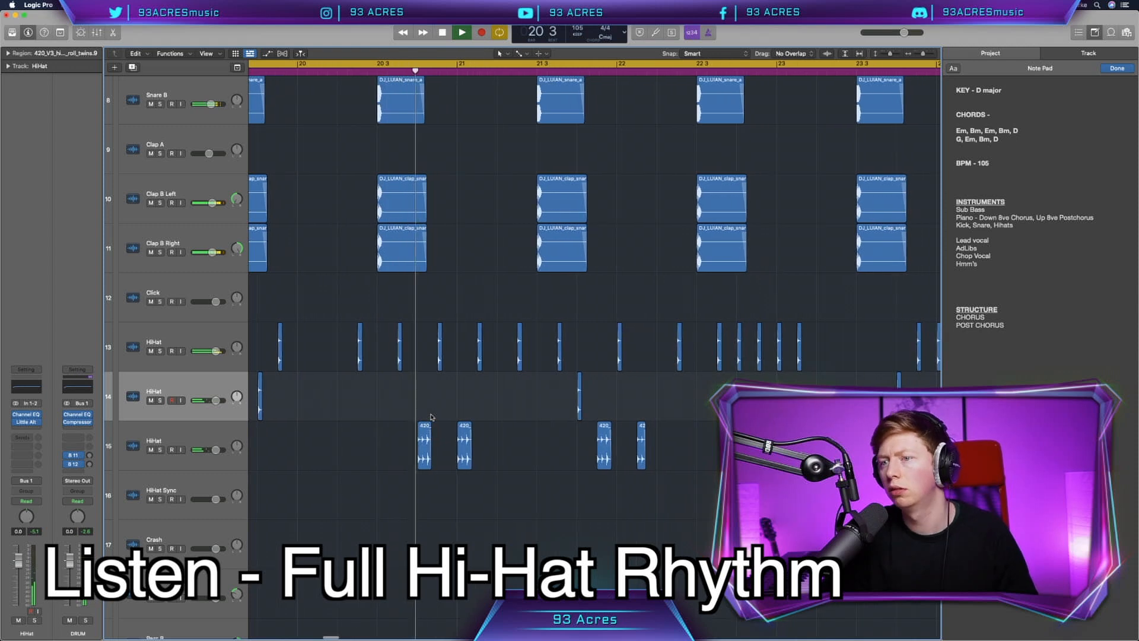
scroll(431, 417, right, 2)
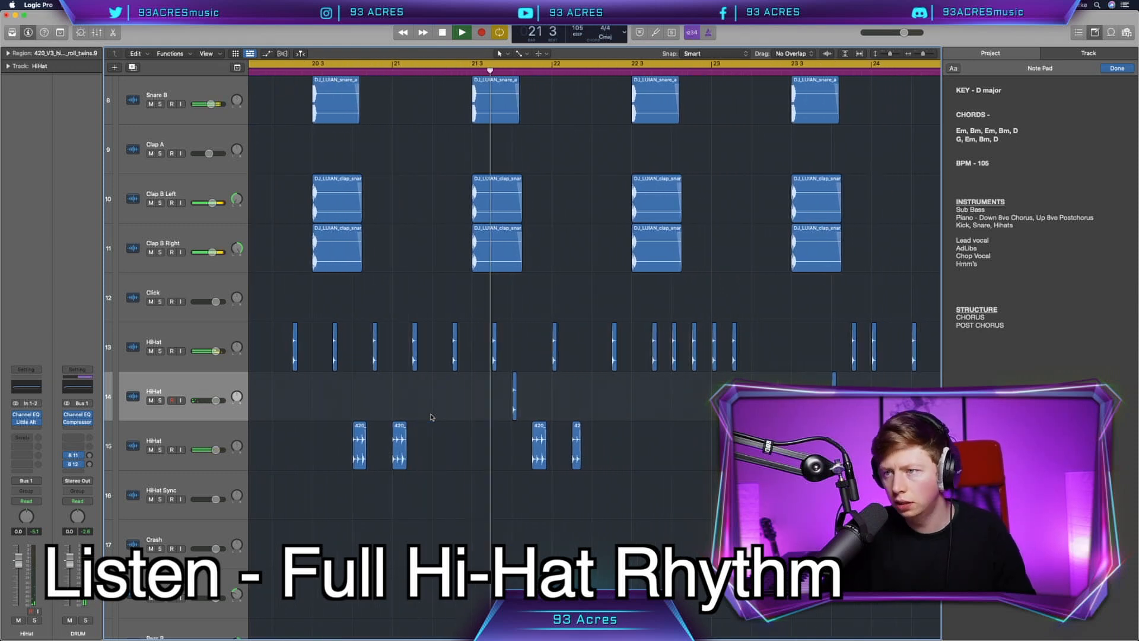
scroll(432, 417, right, 6)
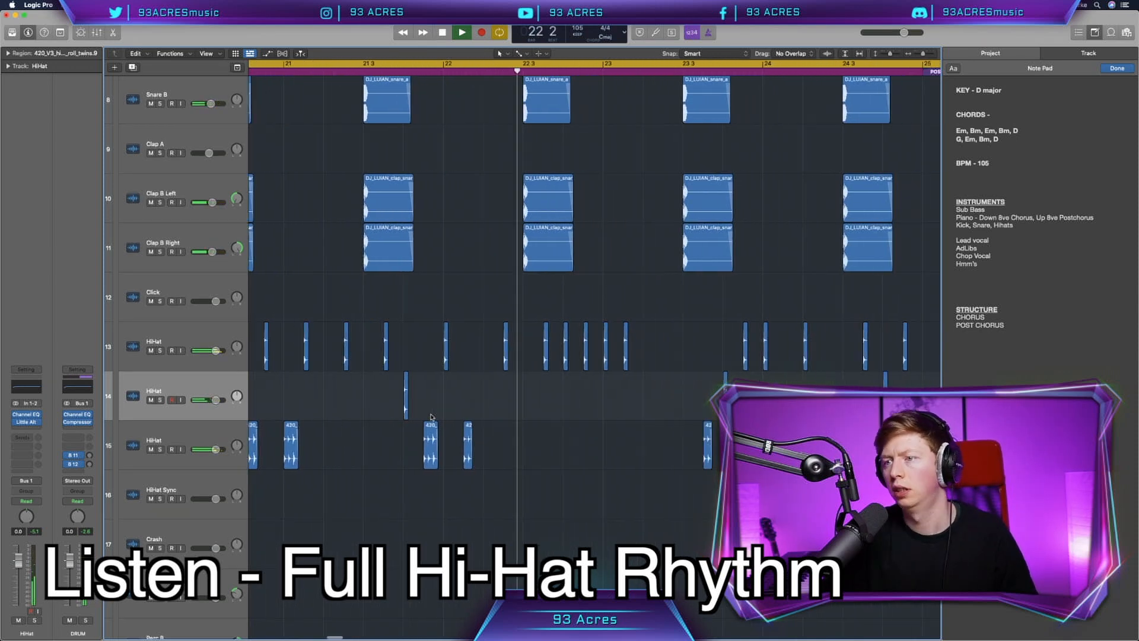
scroll(432, 417, right, 2)
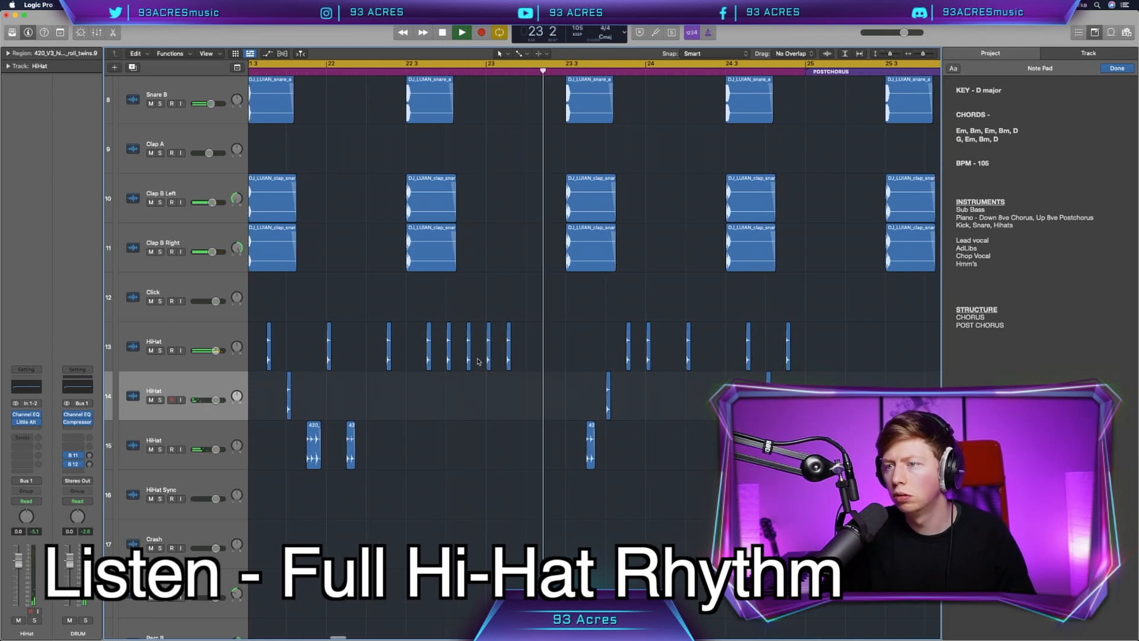
drag(489, 378, 488, 379)
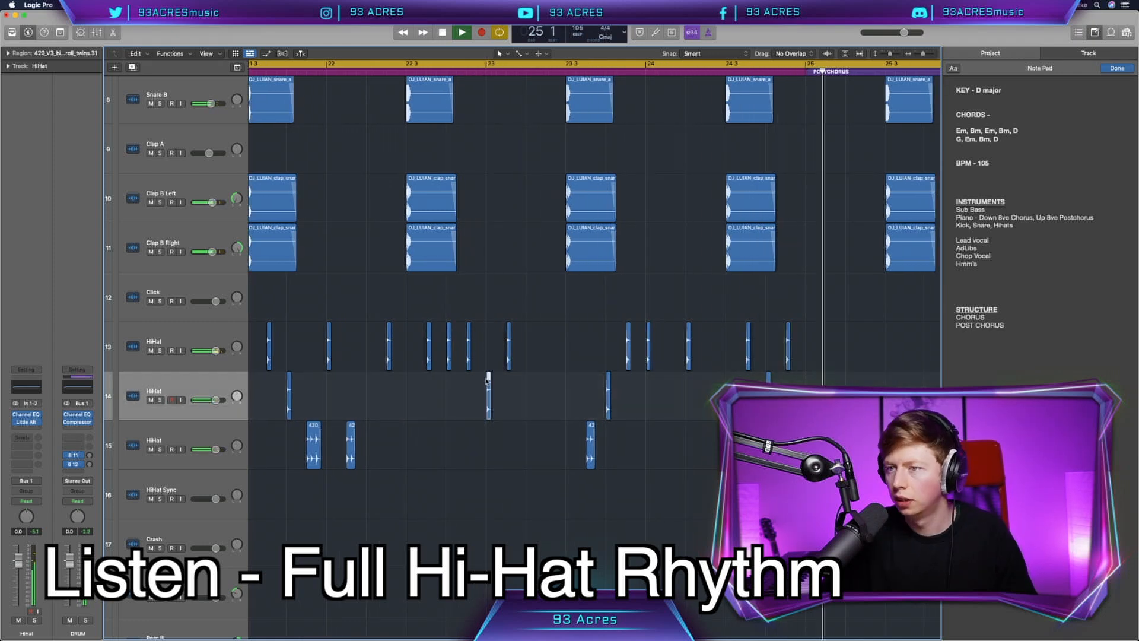
key(space)
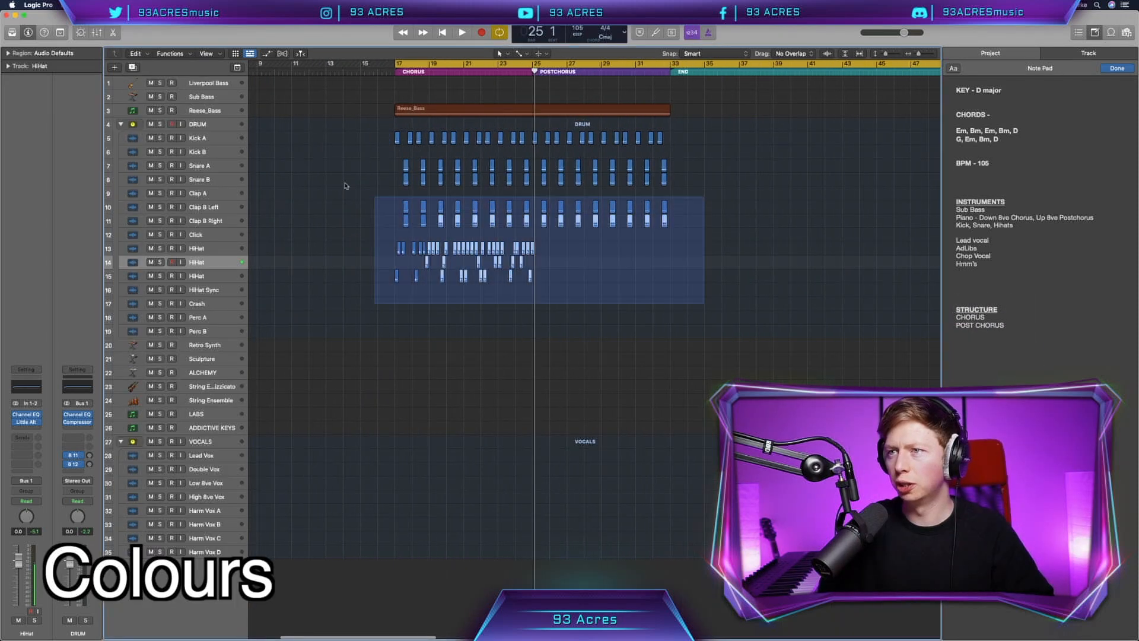
Step: Recolour the drum regions yellow
key(alt+c)
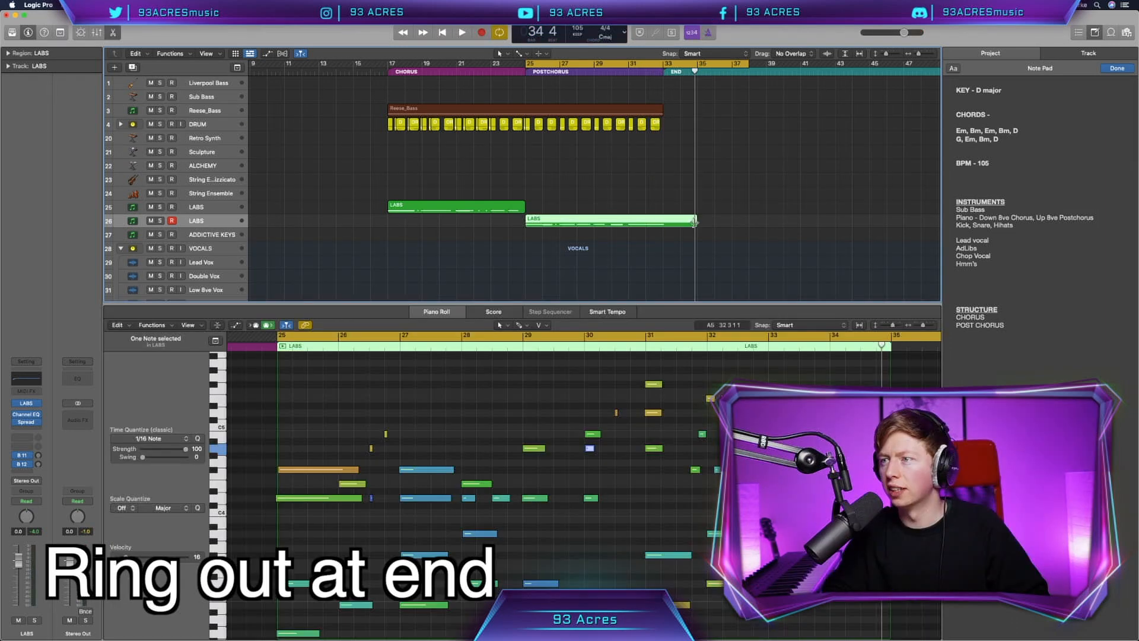
Step: Extend the postchorus LABS region to bar 38 and show its sustain data for editing in the Piano Roll
drag(694, 222, 748, 220)
click(512, 481)
key(a)
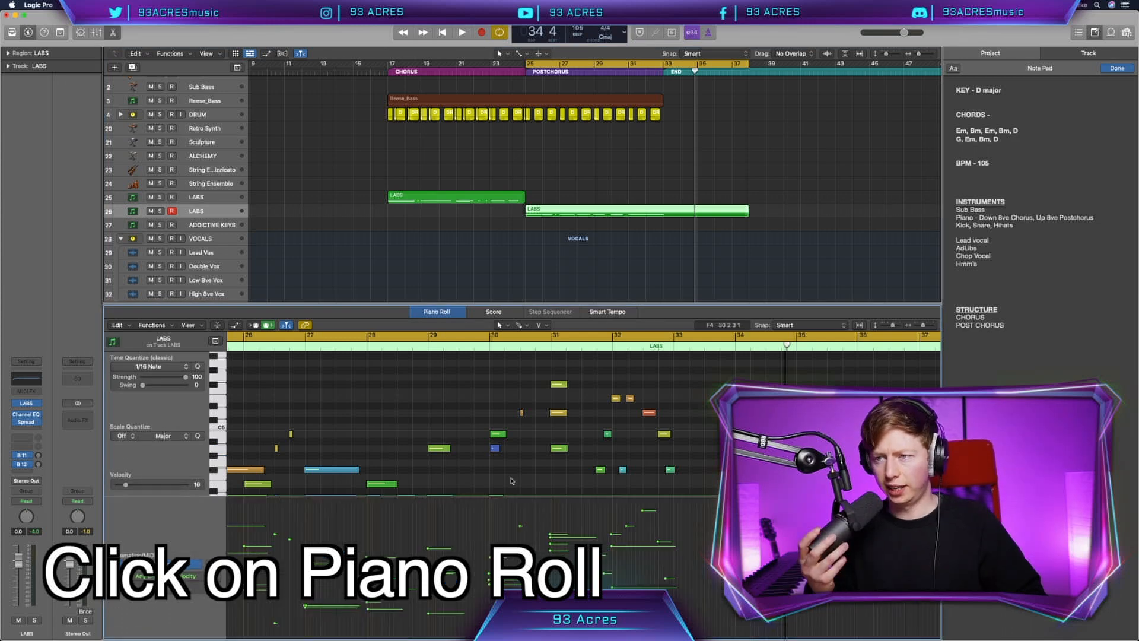
click(172, 576)
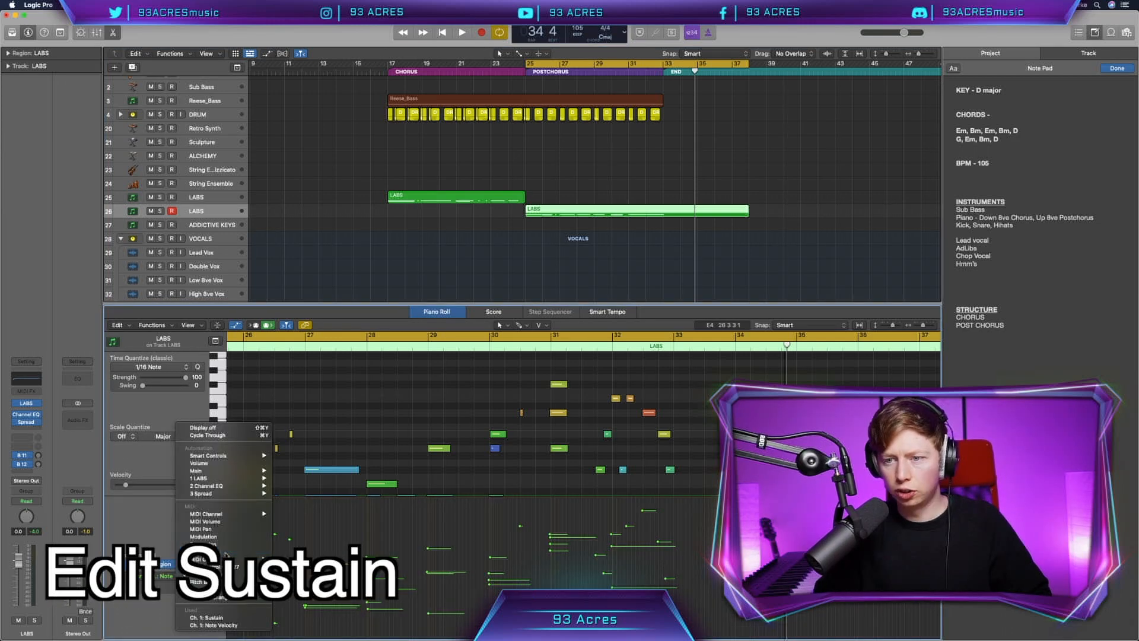
click(205, 563)
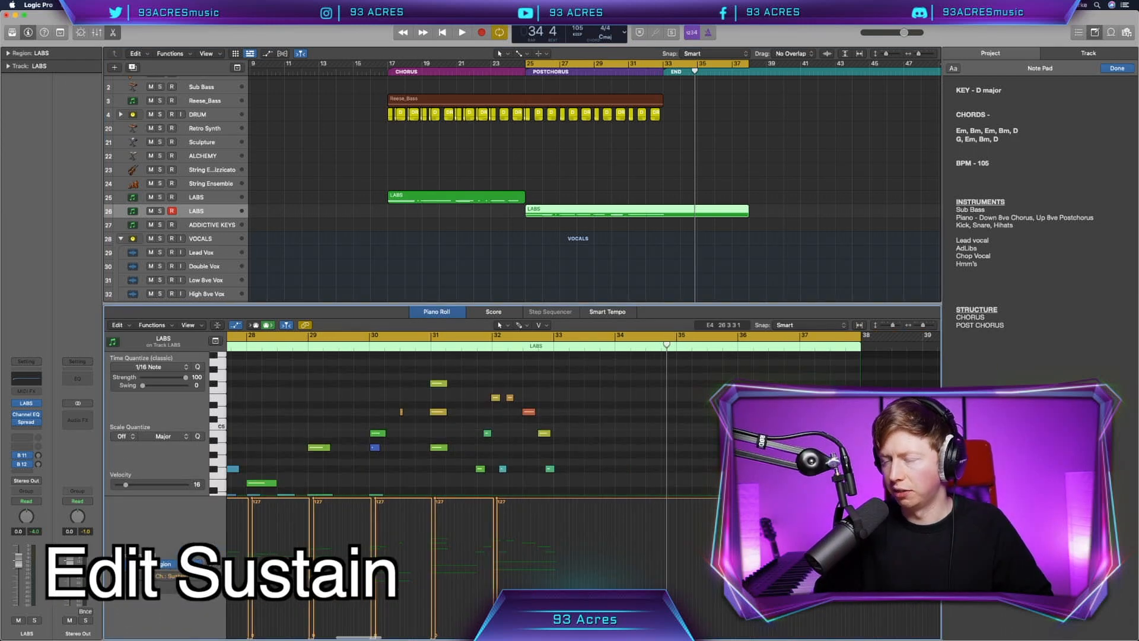
Step: Automate the postchorus LABS track's volume to fade out to silence from bar 33 to the region's end
key(a)
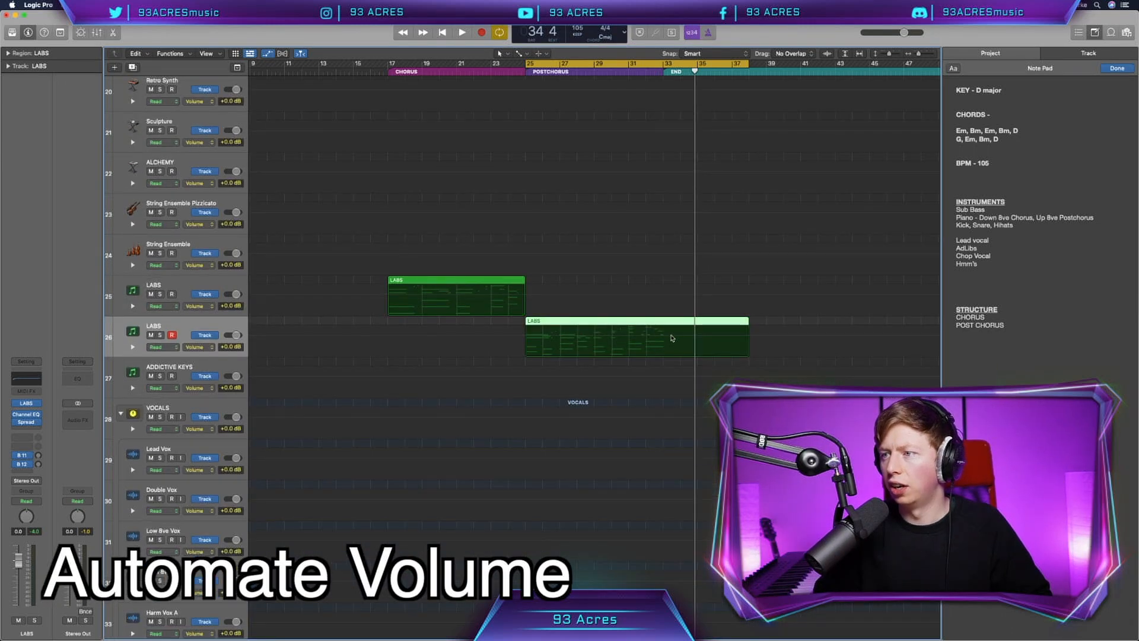
key(a)
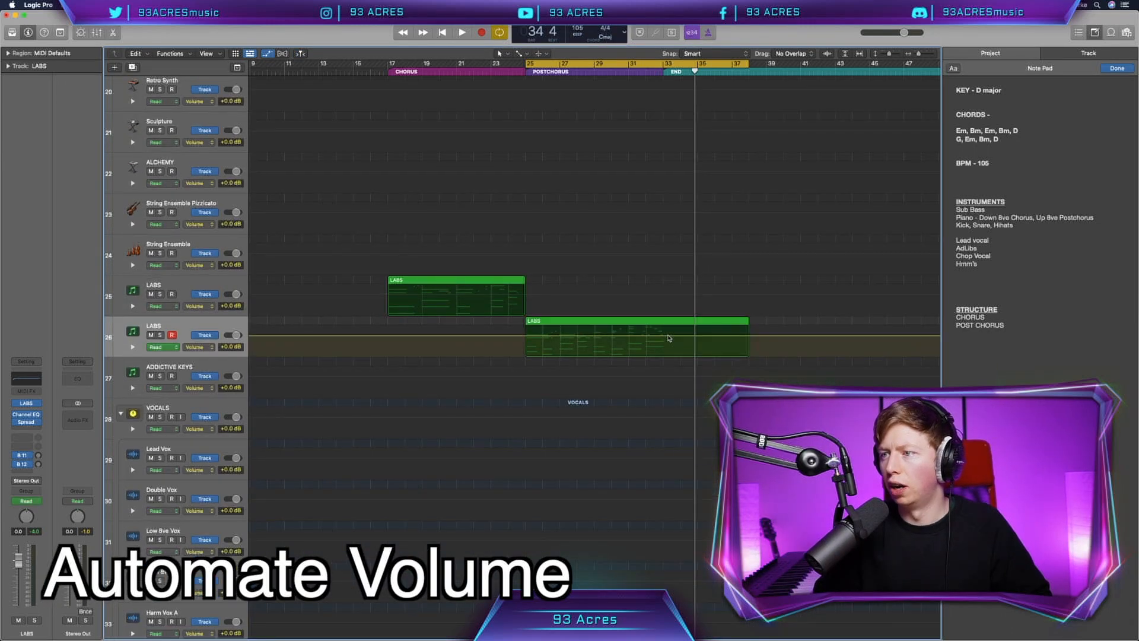
click(666, 335)
click(750, 335)
drag(750, 335, 751, 355)
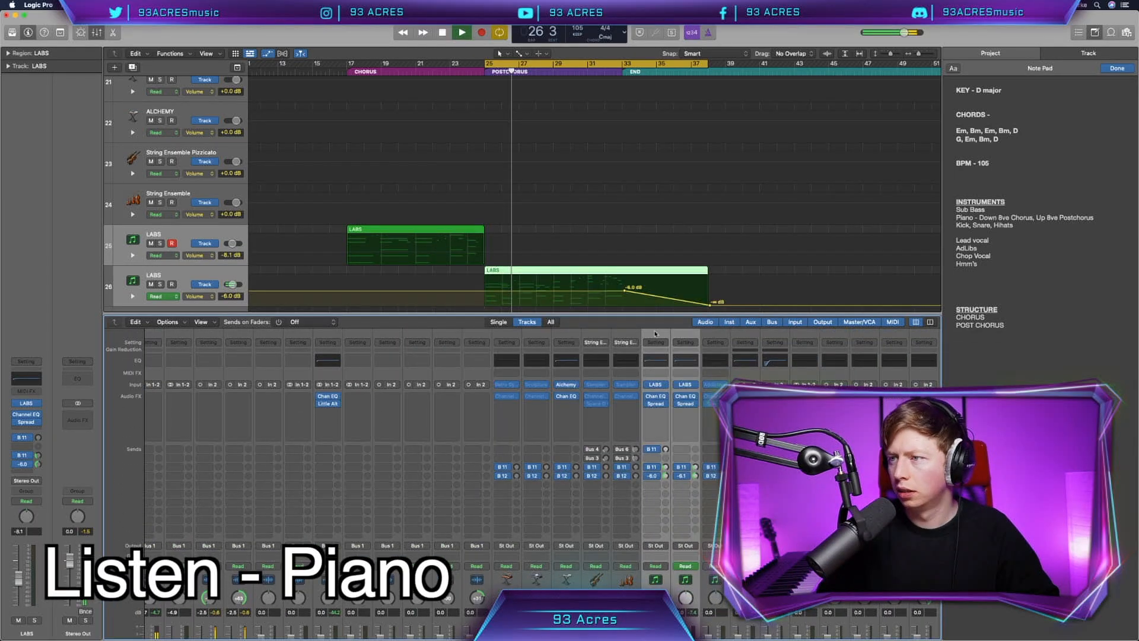
Step: Close the mixer and add a send from the Snare A track to Bus 12, Long Verb
key(x)
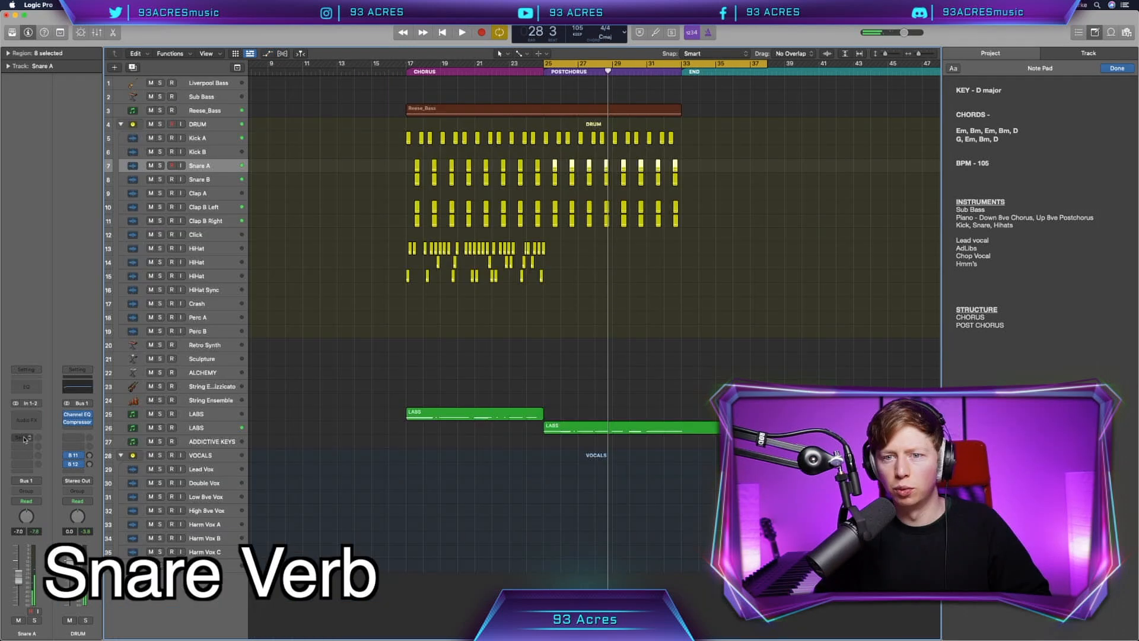
click(27, 442)
mouse_move(29, 449)
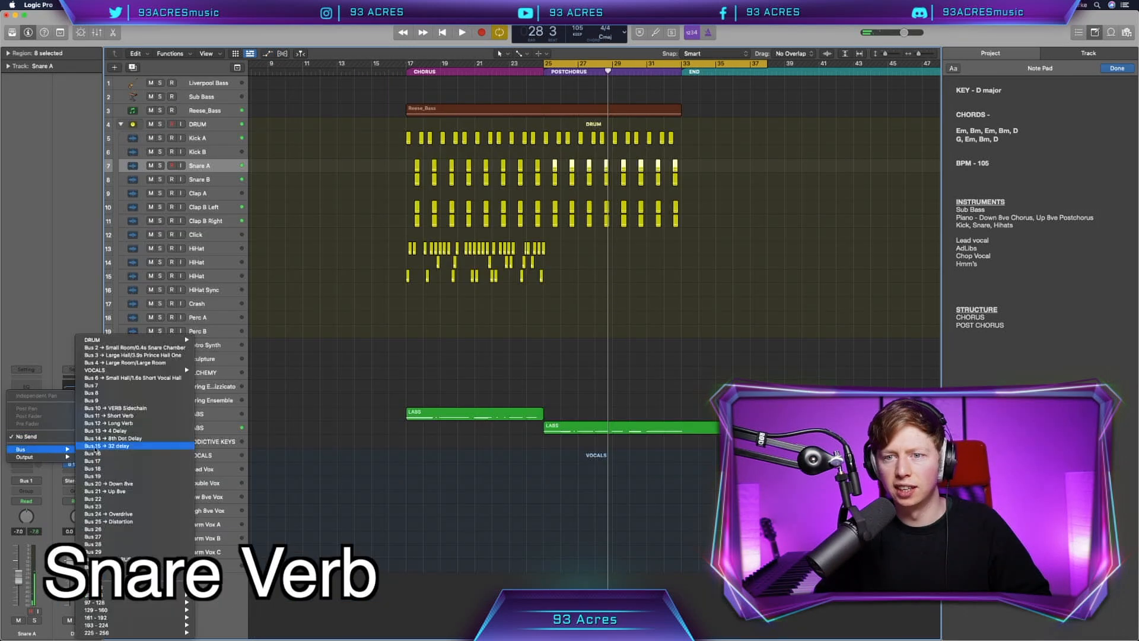
click(122, 423)
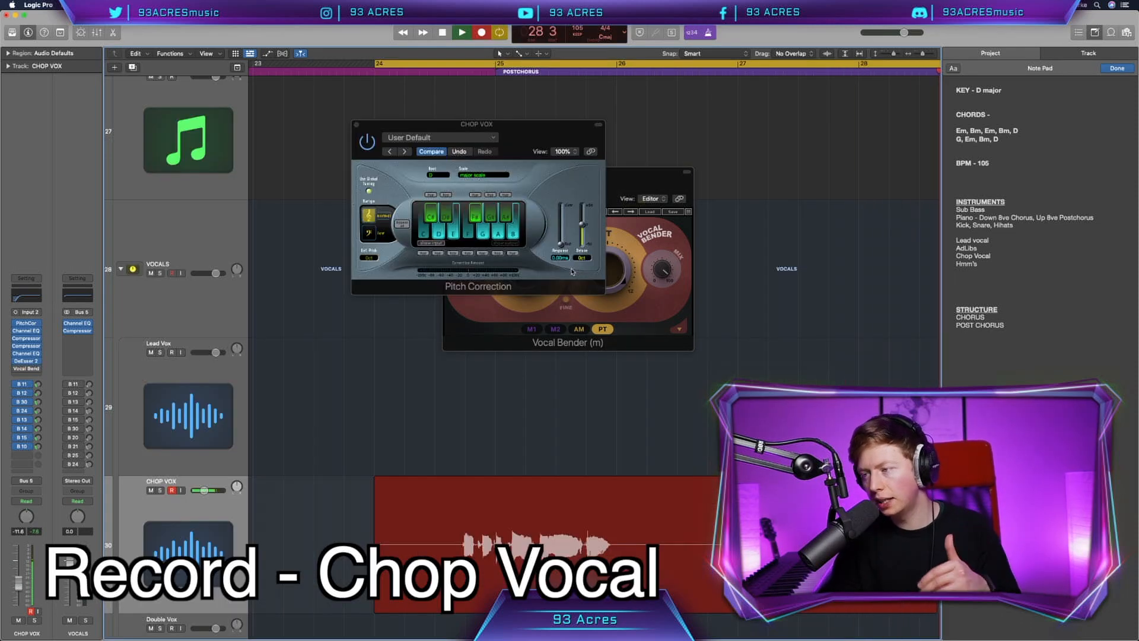
Step: Stop the chop vocal recording and smooth the join between the first CHOP VOX slices with a short fade for looping
key(space)
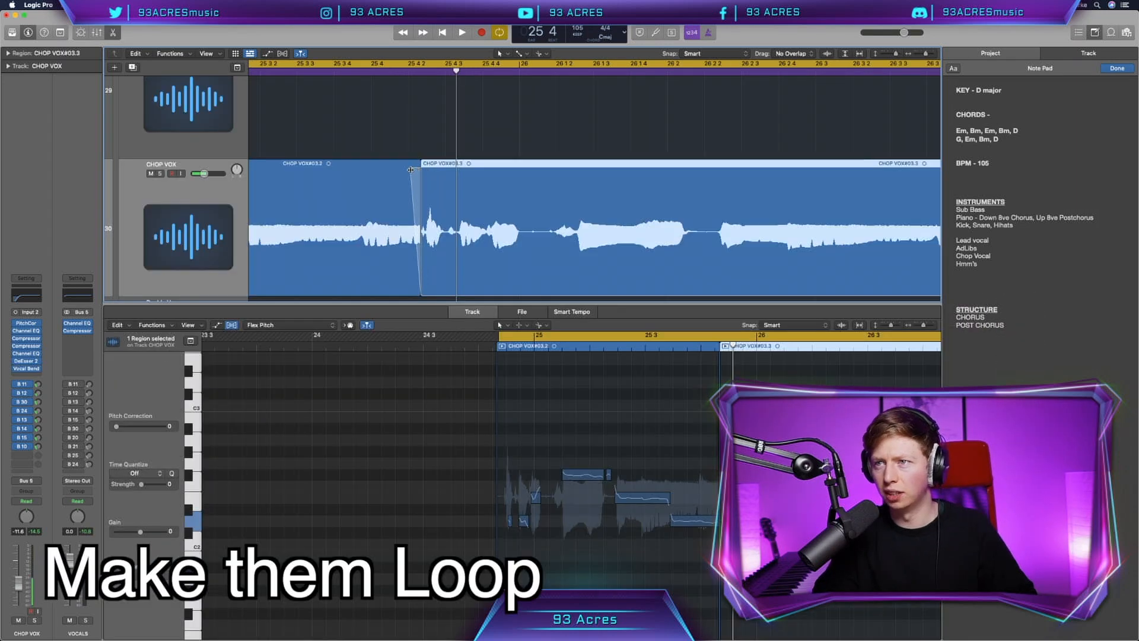
click(418, 169)
click(424, 211)
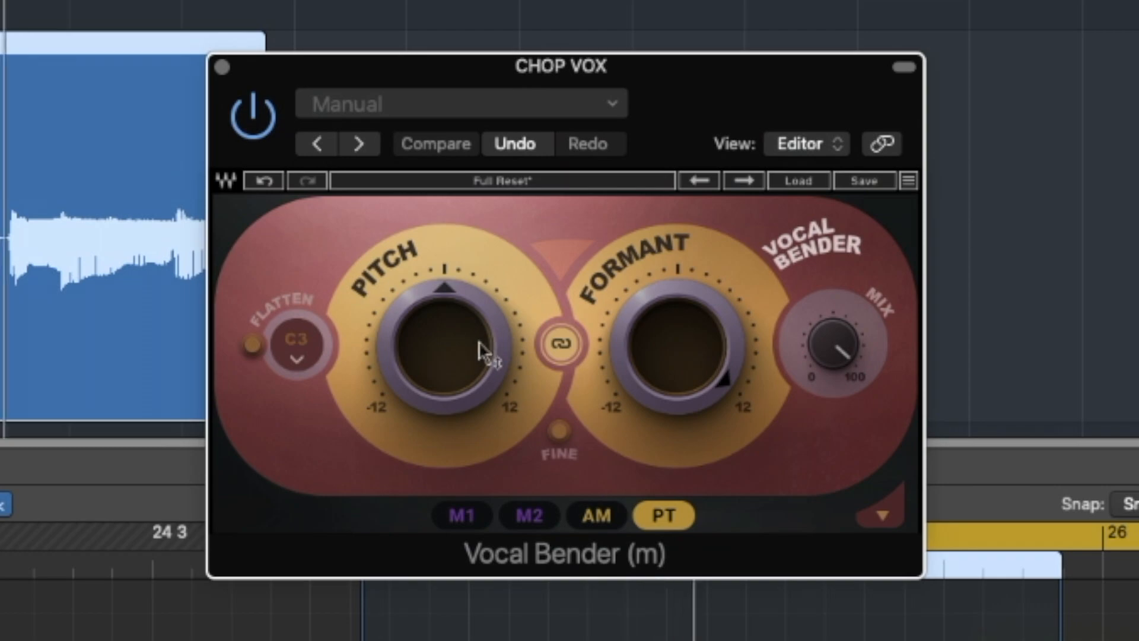
drag(483, 351, 484, 321)
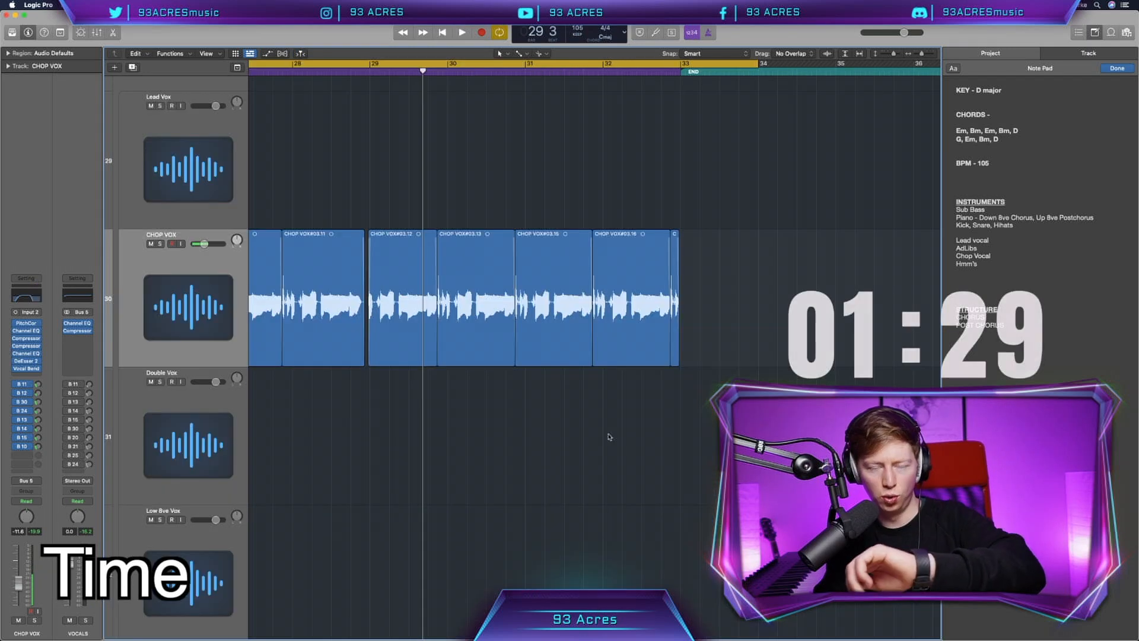
Step: Record the hmm vocal on the second CHOP VOX track and audition it with the Channel EQ's low and high cuts
scroll(609, 437, left, 6)
scroll(609, 437, down, 5)
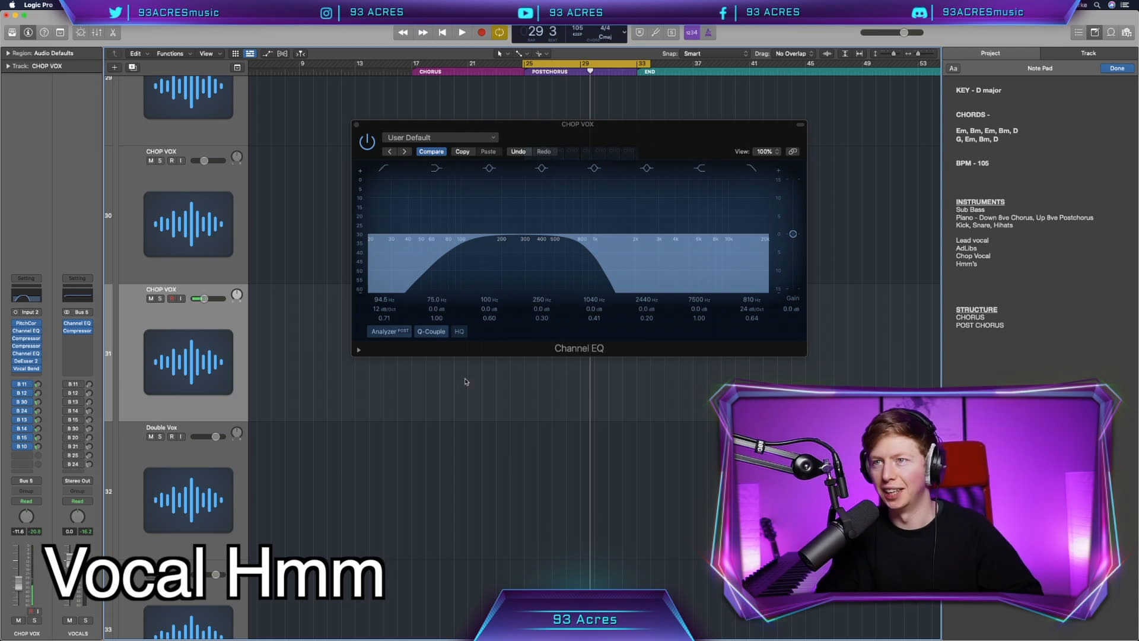
click(356, 125)
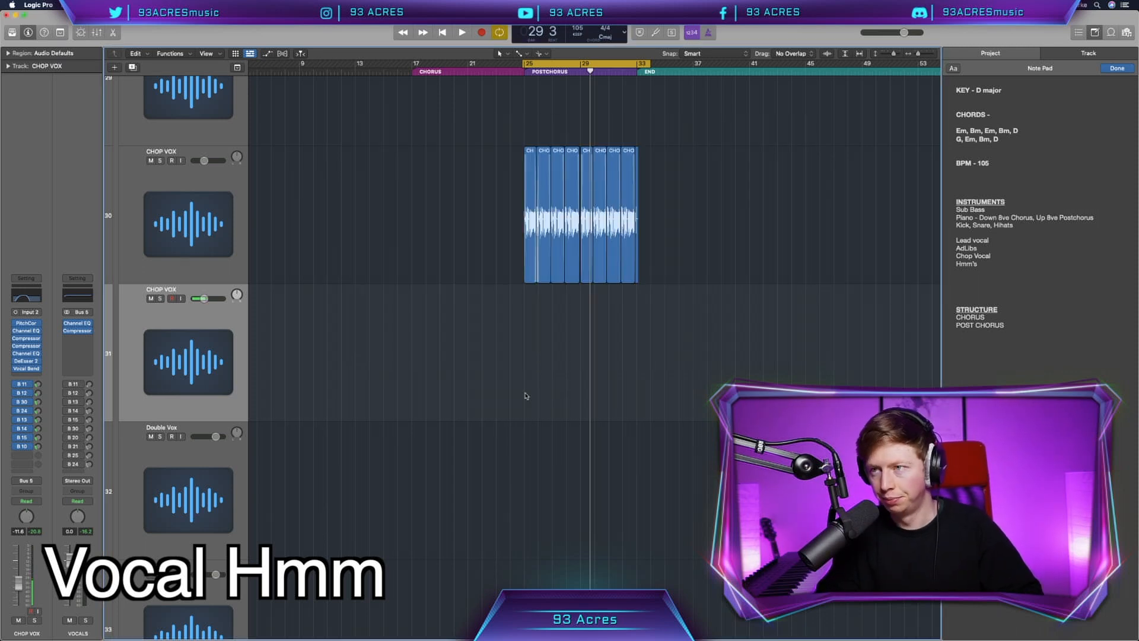
key(r)
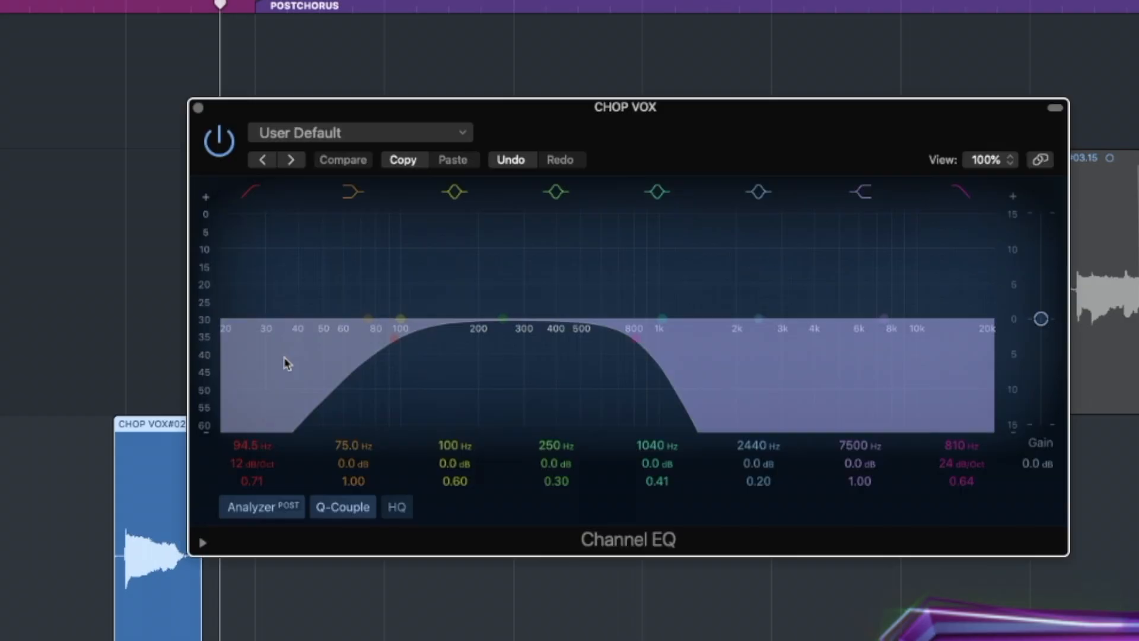
drag(639, 356, 765, 347)
key(space)
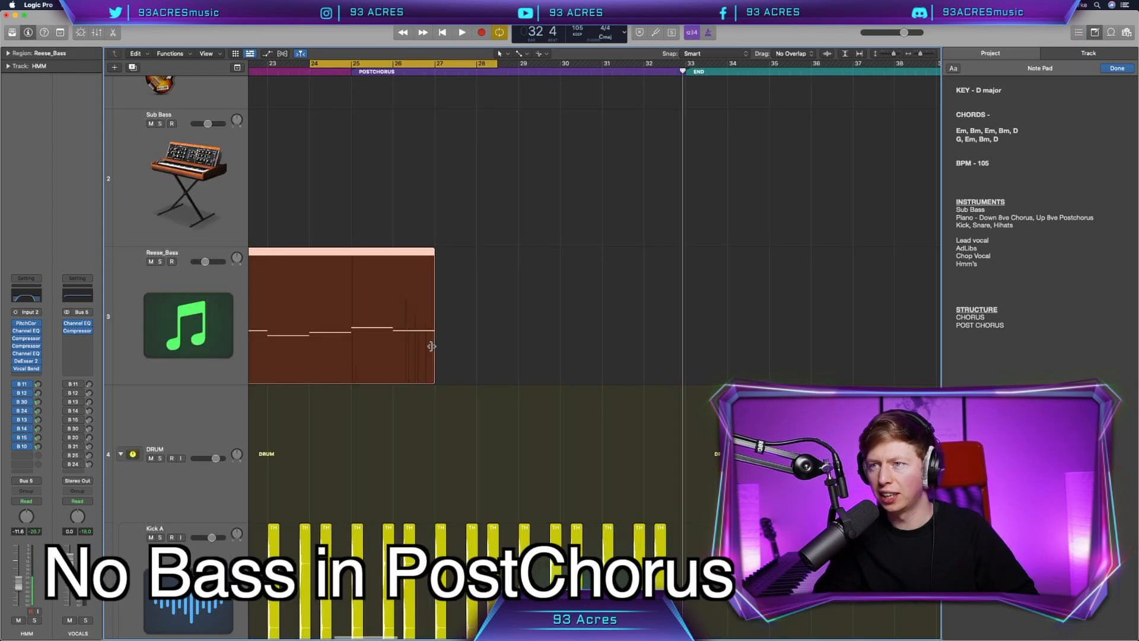
Step: Trim the end of the Reese_Bass region to take the bass out of the postchorus
drag(688, 356, 608, 386)
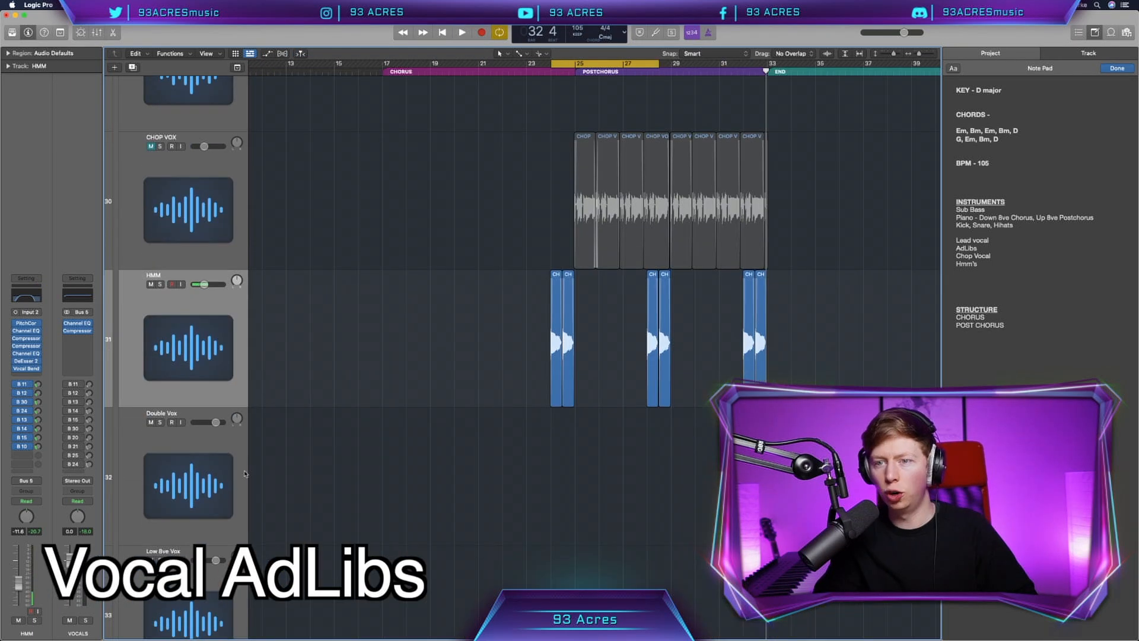
Step: Cycle bars 17 to 20, record an ad-lib on the Double Vox track and trim the end of the take
key(Down)
drag(386, 70, 463, 73)
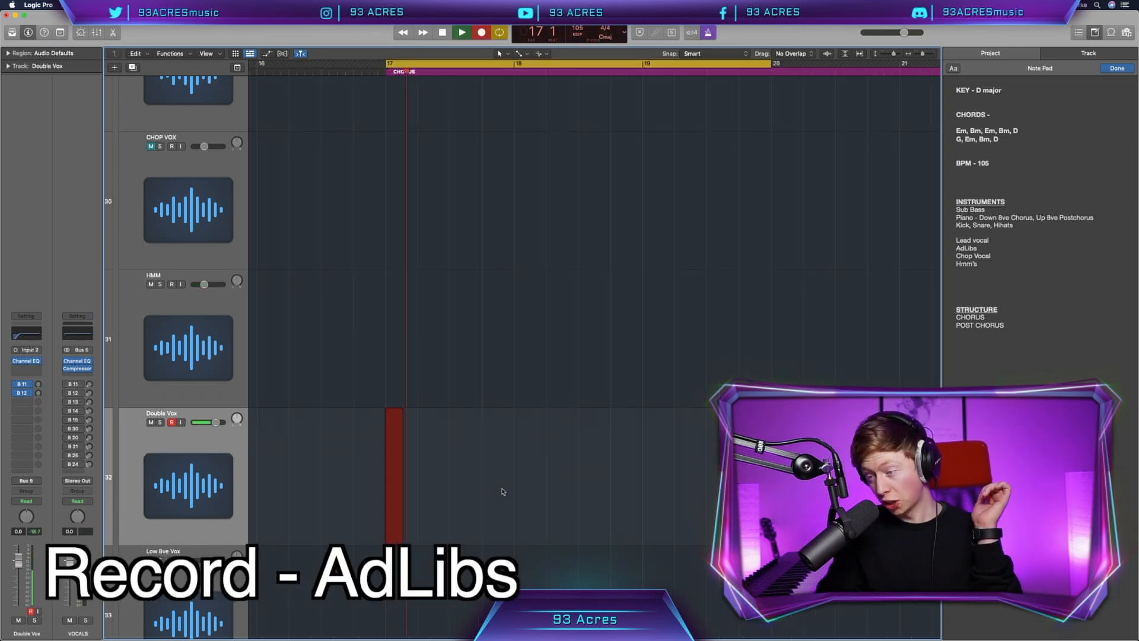
key(space)
drag(444, 517, 428, 517)
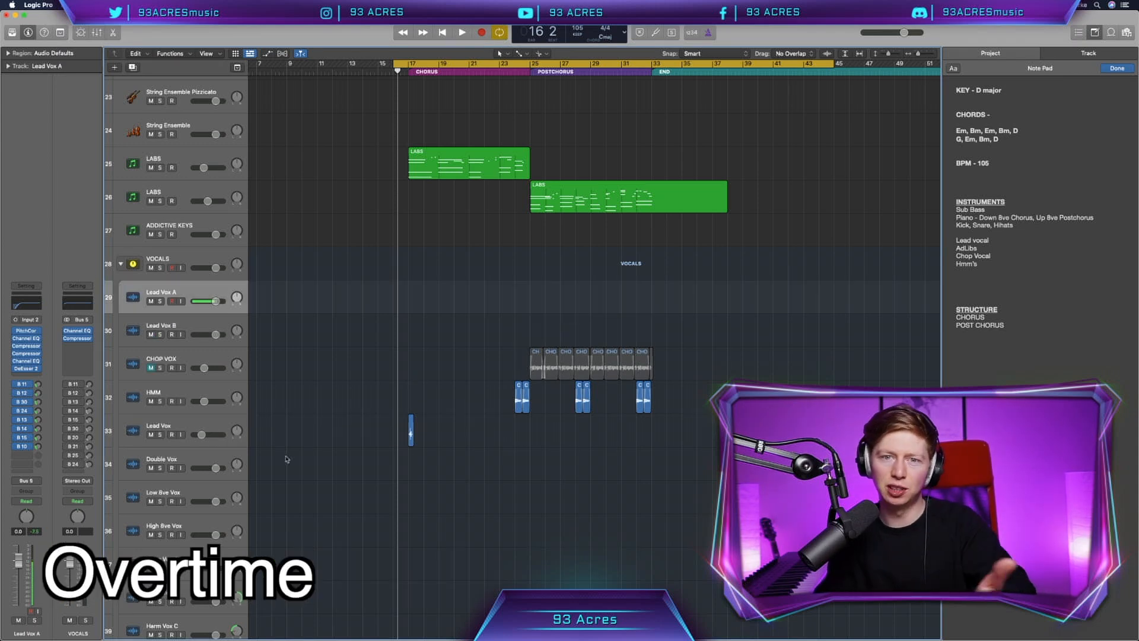
Step: Scale-quantize the DOUBLE Vox A#04 notes to D Major in Flex Pitch and adjust their vibrato
scroll(288, 457, right, 1)
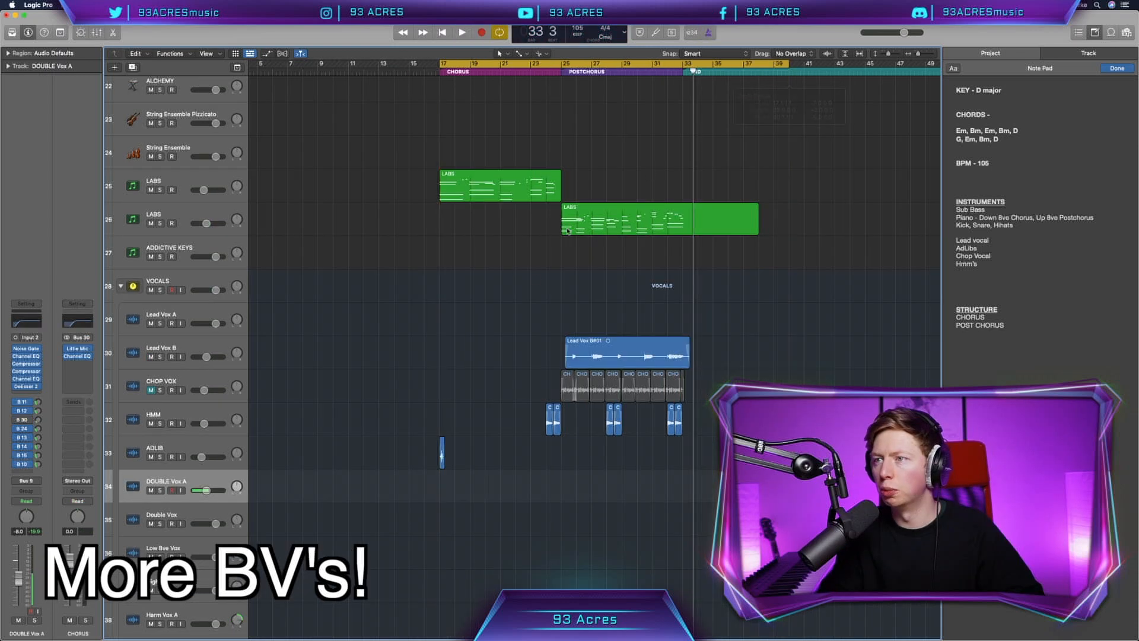
scroll(504, 338, down, 1)
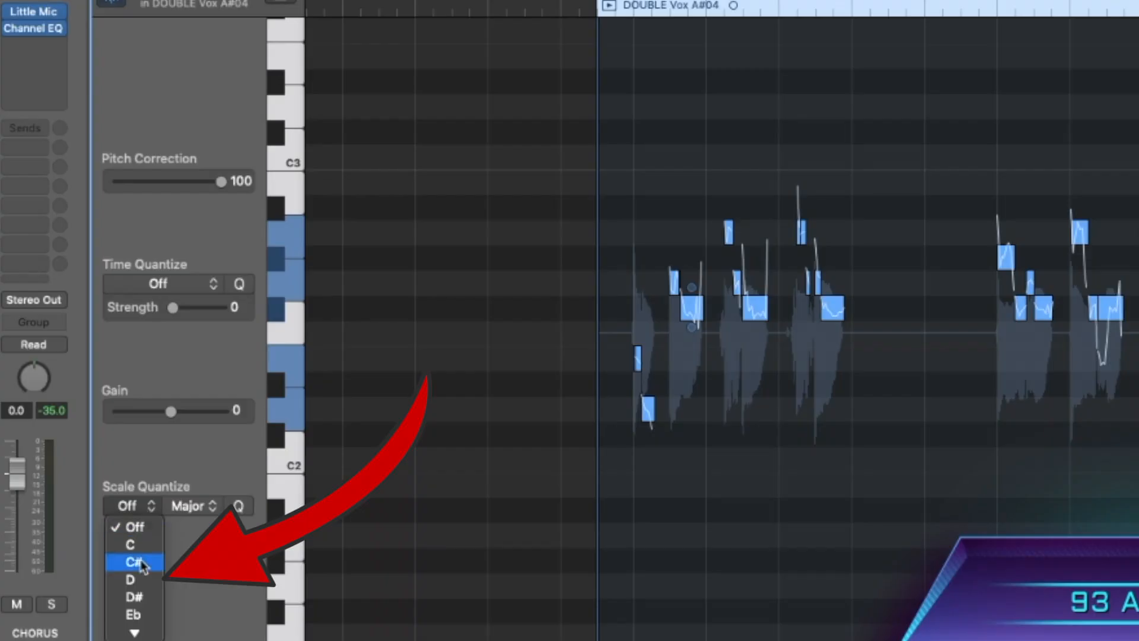
click(133, 579)
click(239, 506)
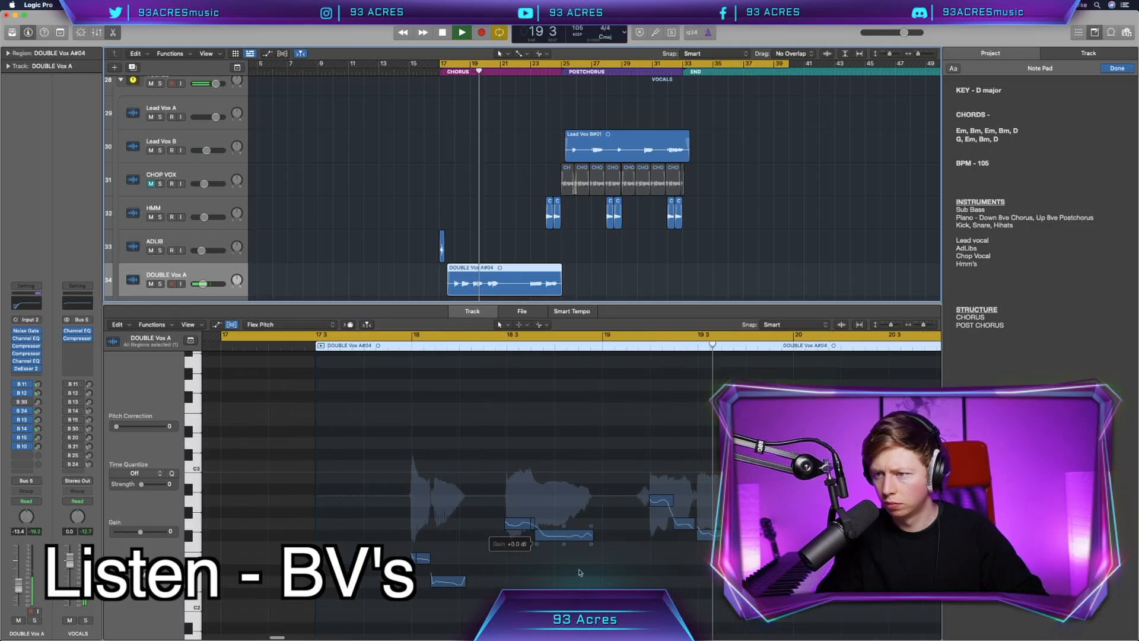
drag(579, 572, 473, 508)
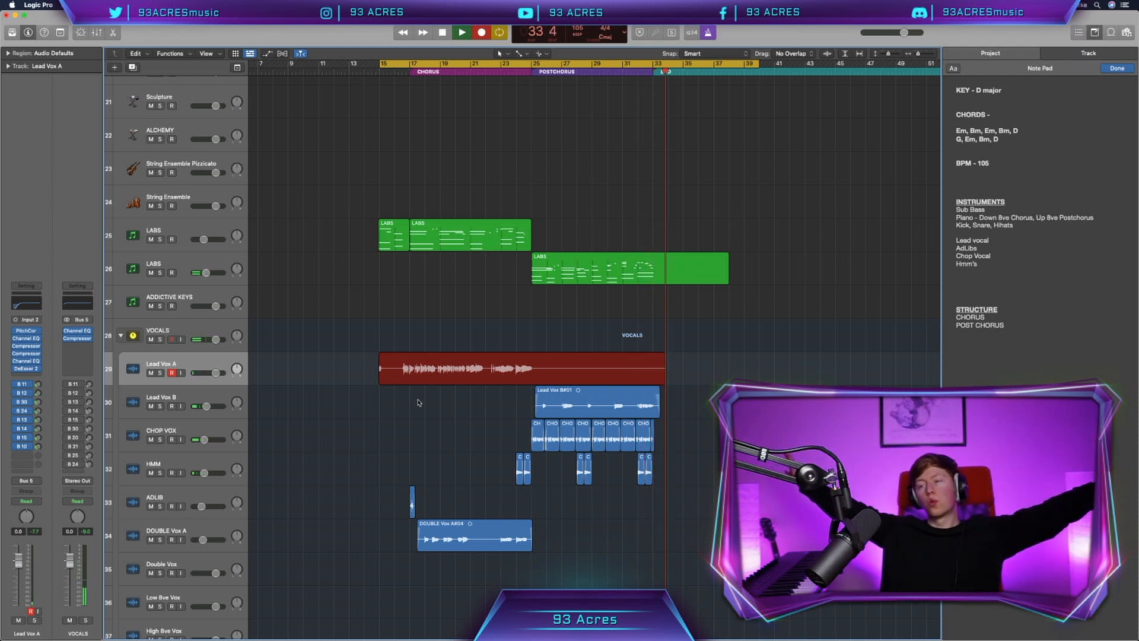
Step: End the lead vocal recording on the Lead Vox A track after the END marker
key(space)
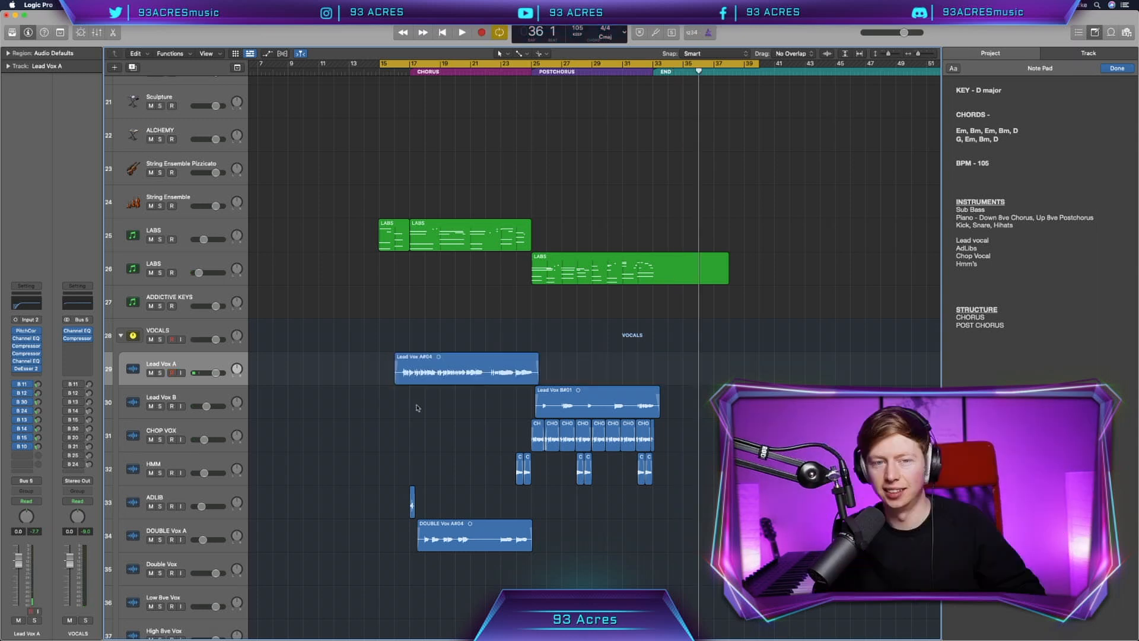